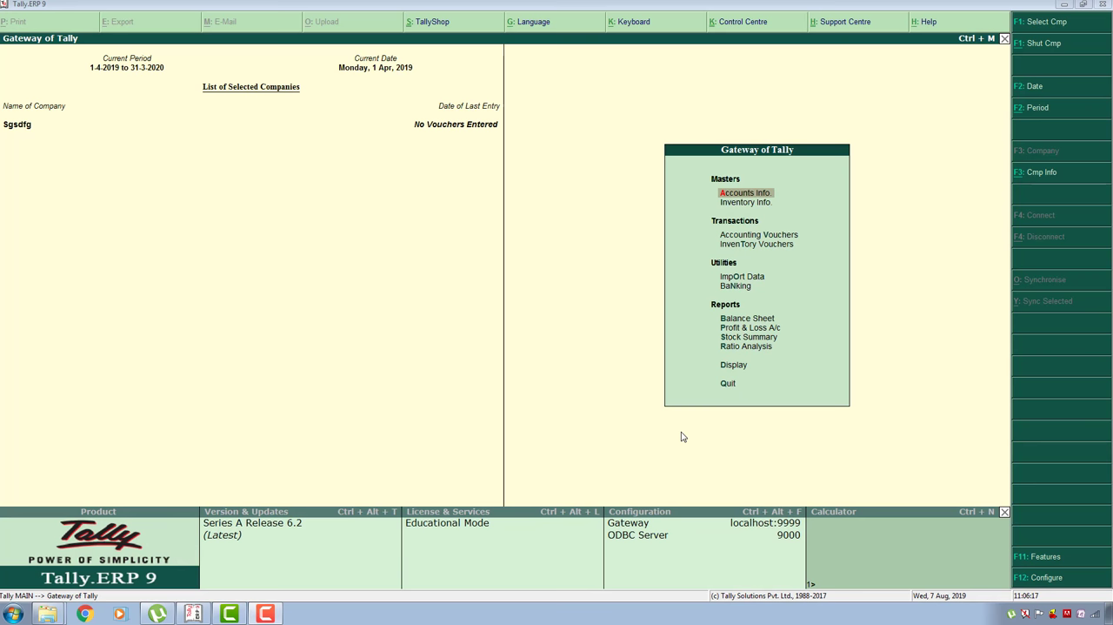
- Start creating a new company named Mr Vinay Company, keeping the same mailing name
{"action": "key", "text": "alt+F3"}
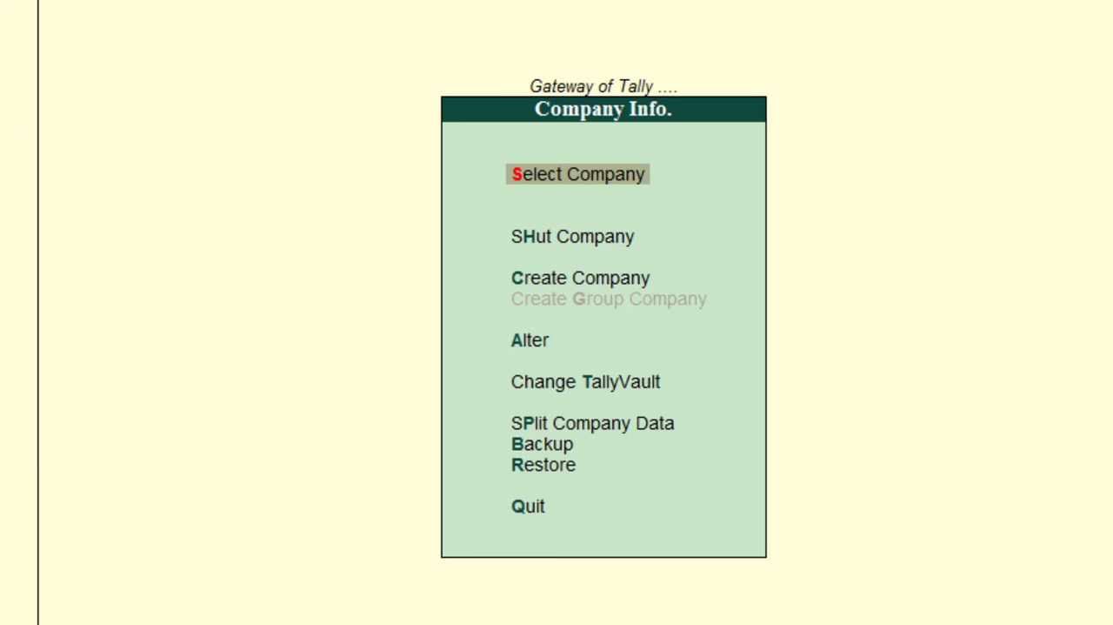
{"action": "key", "text": "Down"}
{"action": "key", "text": "Down"}
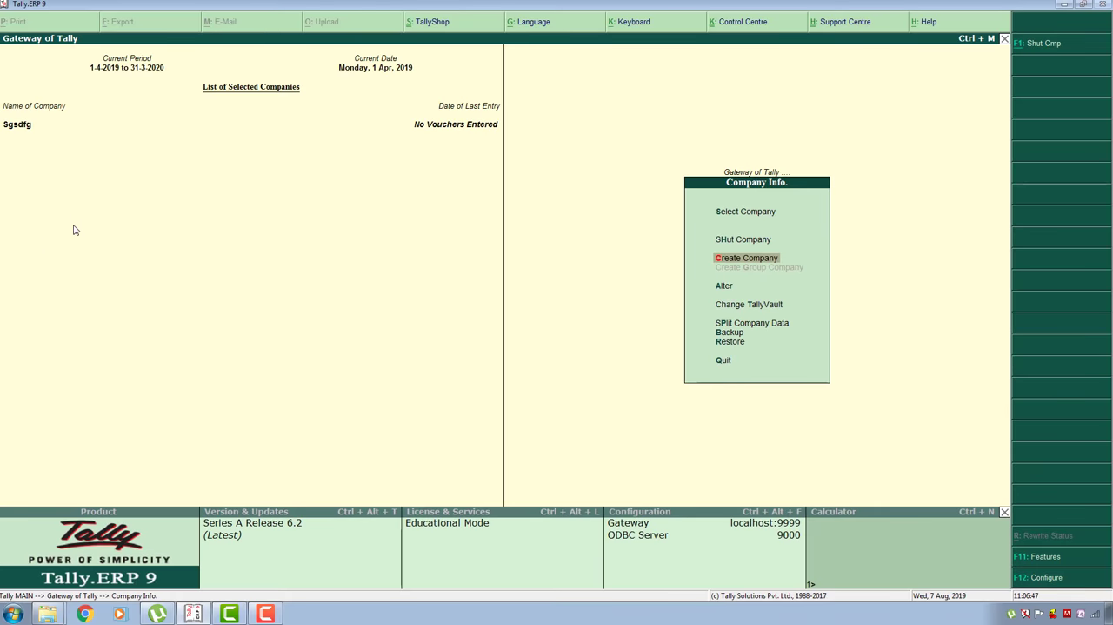
{"action": "key", "text": "Return"}
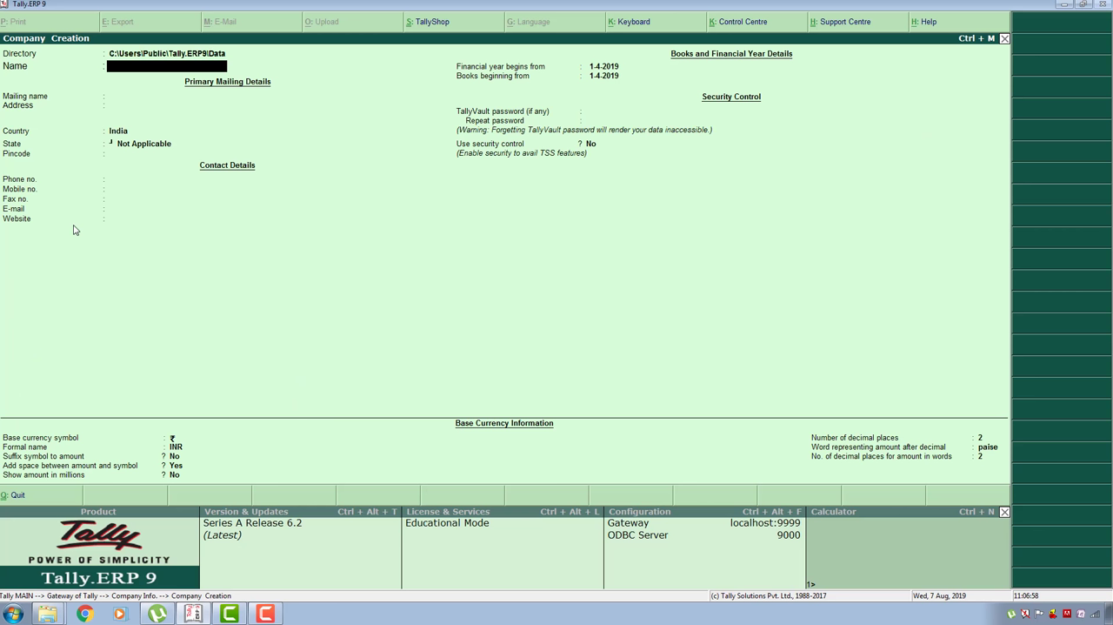
{"action": "type", "text": "Mr Vinay Company"}
{"action": "key", "text": "Return"}
{"action": "key", "text": "Return"}
- Fill in the company's postal address, state and pincode, leave the contact details blank, and save the company
{"action": "type", "text": "Hospet"}
{"action": "key", "text": "Return"}
{"action": "key", "text": "Return"}
{"action": "key", "text": "Return"}
{"action": "type", "text": "Karnataka"}
{"action": "key", "text": "Return"}
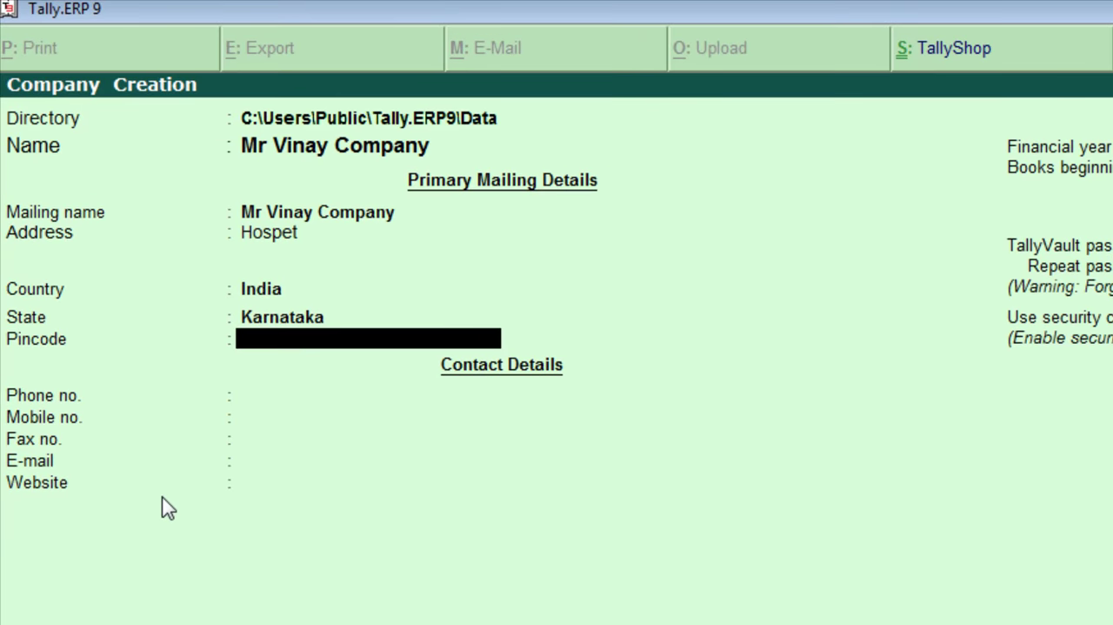
{"action": "type", "text": "583201"}
{"action": "key", "text": "Return"}
{"action": "key", "text": "Return"}
{"action": "key", "text": "Return"}
{"action": "key", "text": "Return"}
{"action": "key", "text": "Return"}
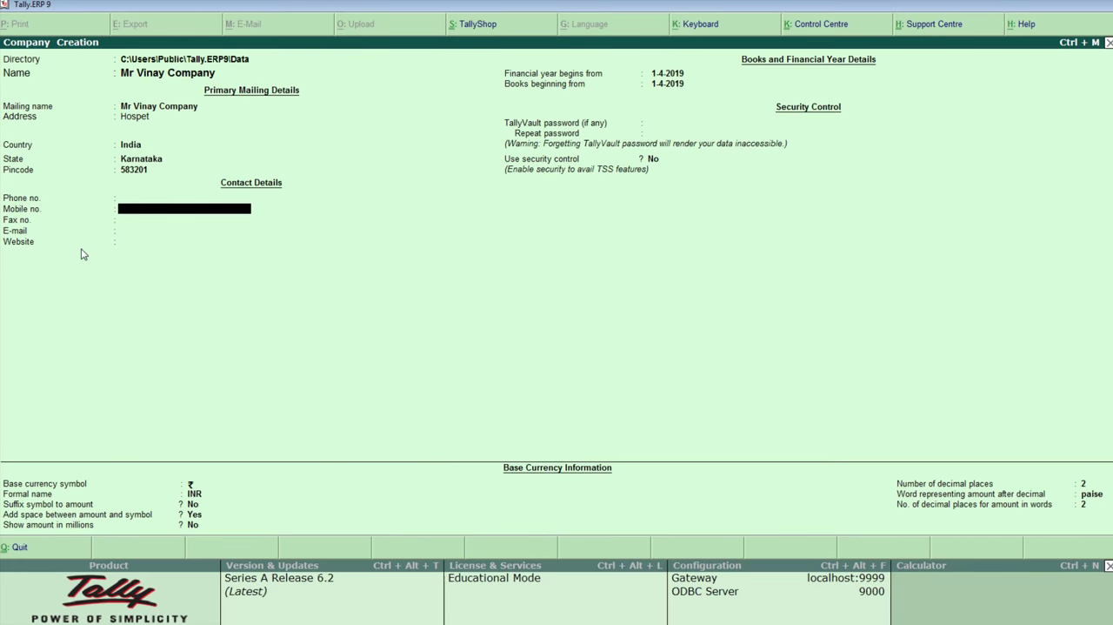
{"action": "key", "text": "ctrl+a"}
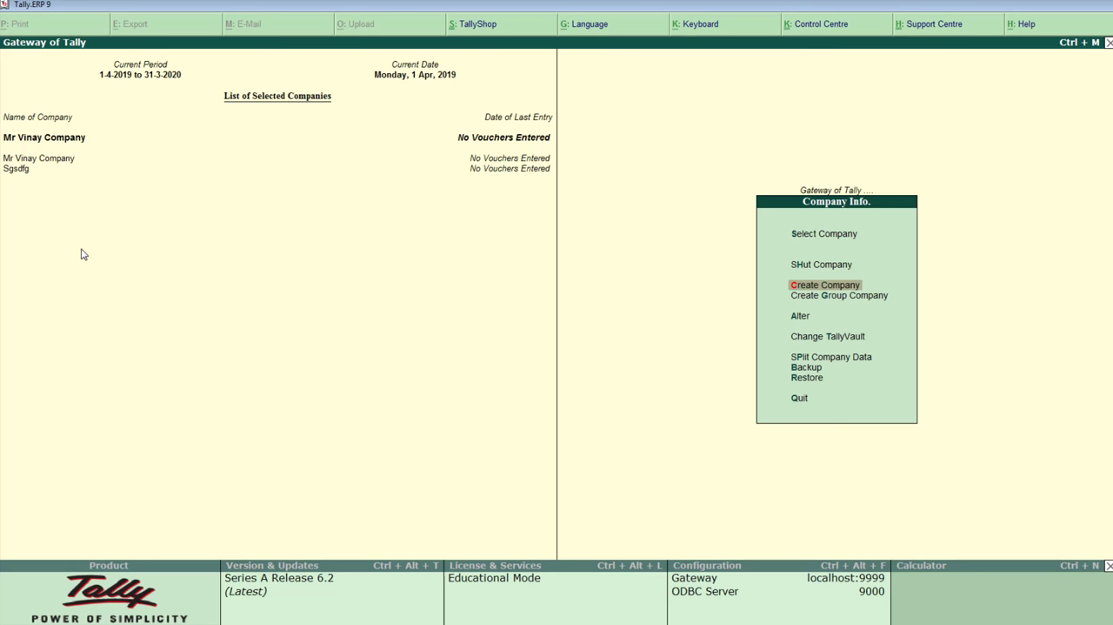
- Open the creation of multiple ledgers for the new company, under the group All Items
{"action": "key", "text": "Escape"}
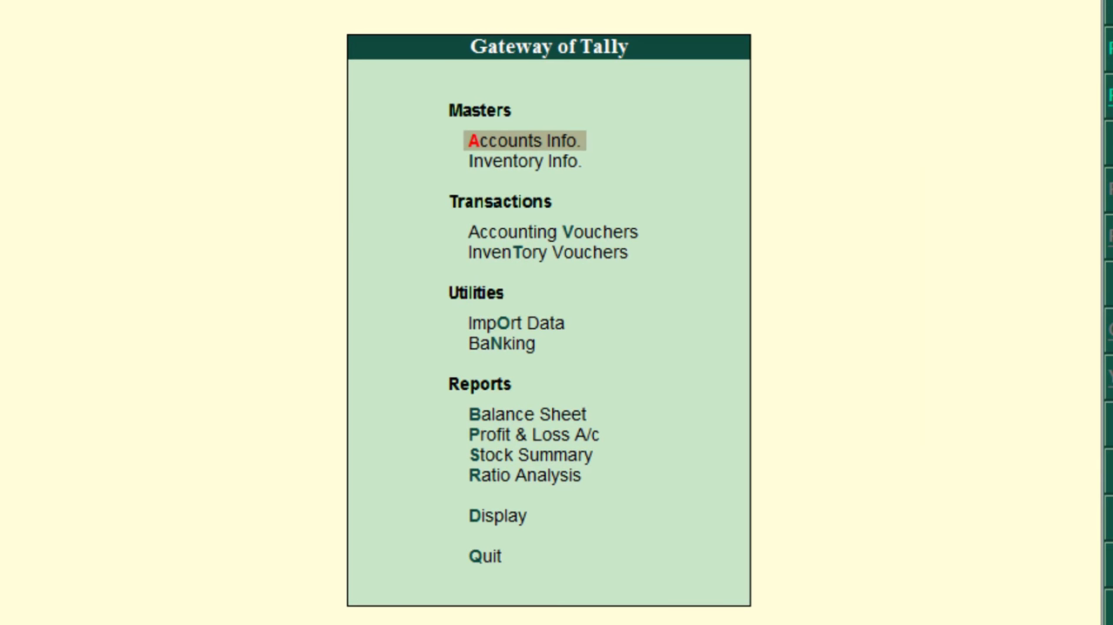
{"action": "key", "text": "Return"}
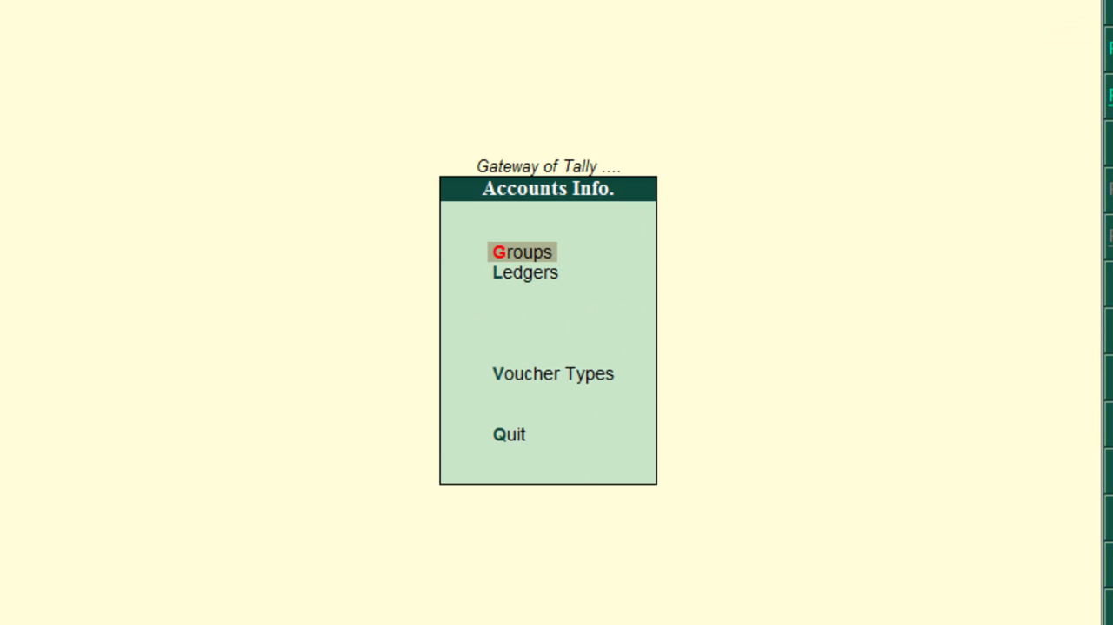
{"action": "key", "text": "Down"}
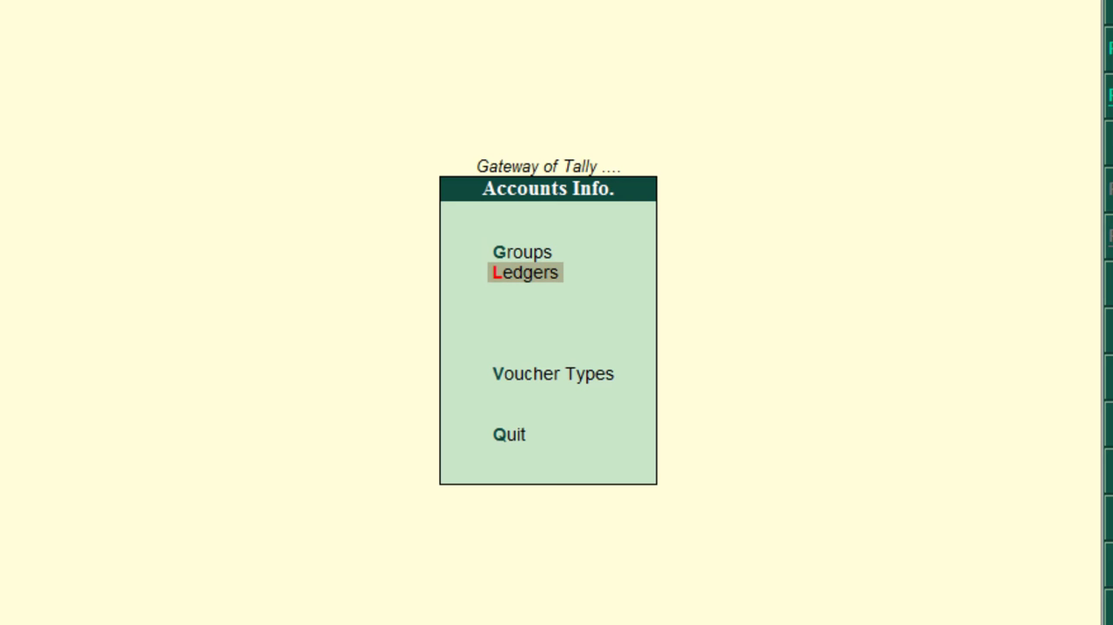
{"action": "key", "text": "Return"}
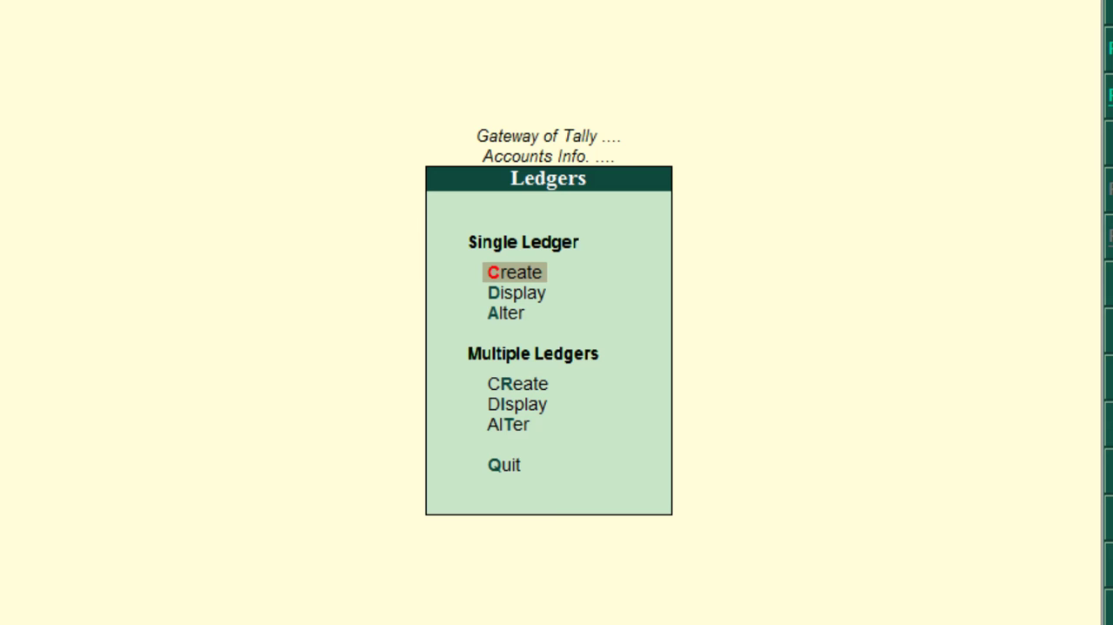
{"action": "key", "text": "Down"}
{"action": "key", "text": "Down"}
{"action": "key", "text": "Down"}
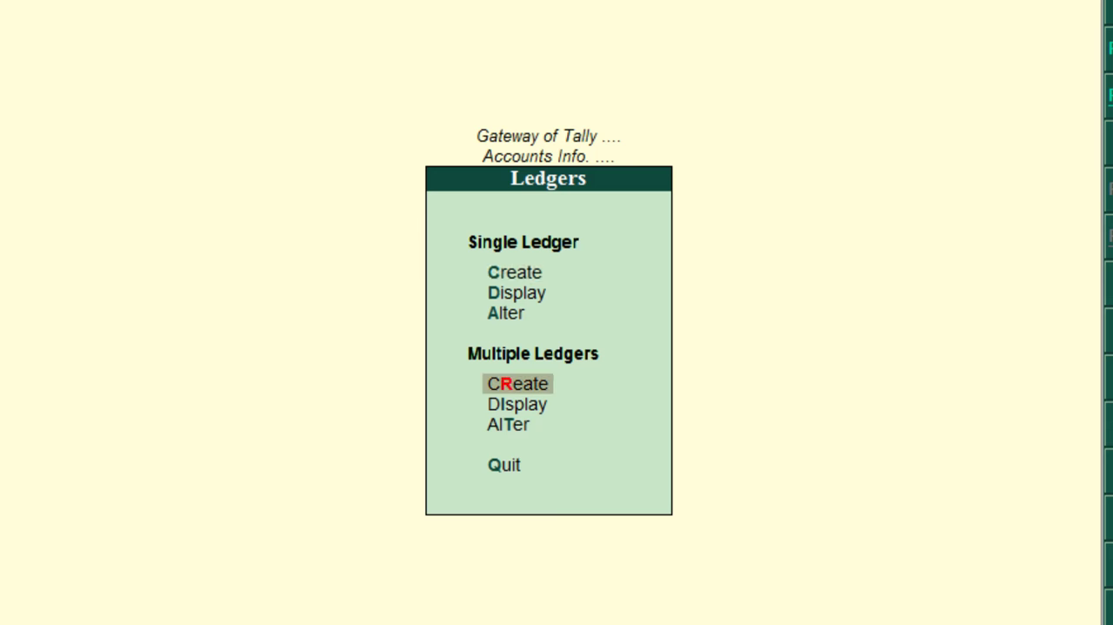
{"action": "key", "text": "Return"}
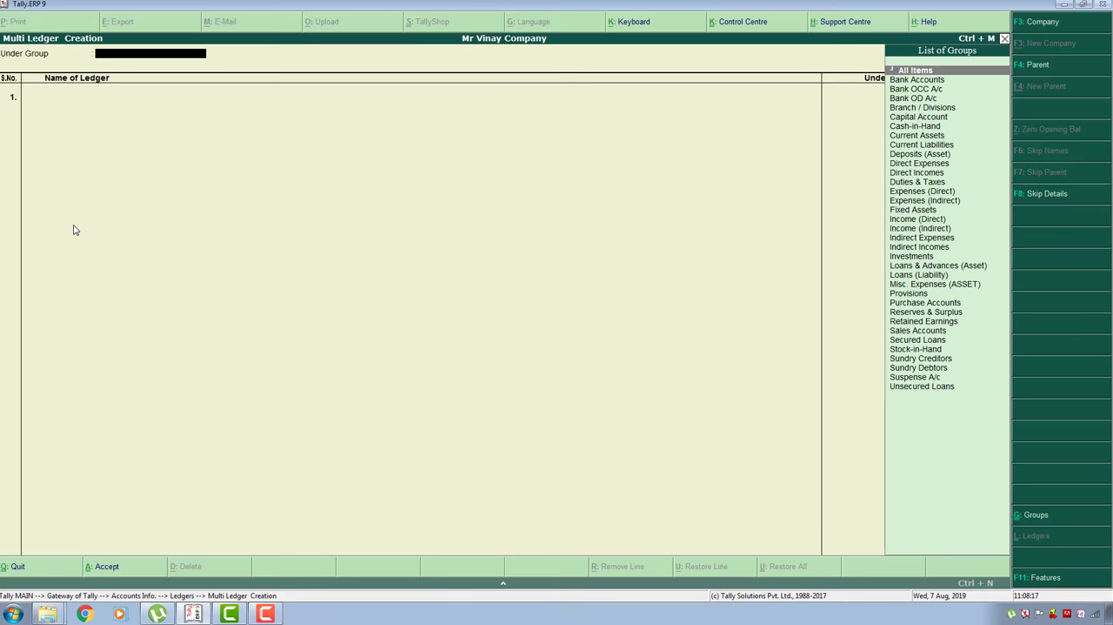
{"action": "key", "text": "Return"}
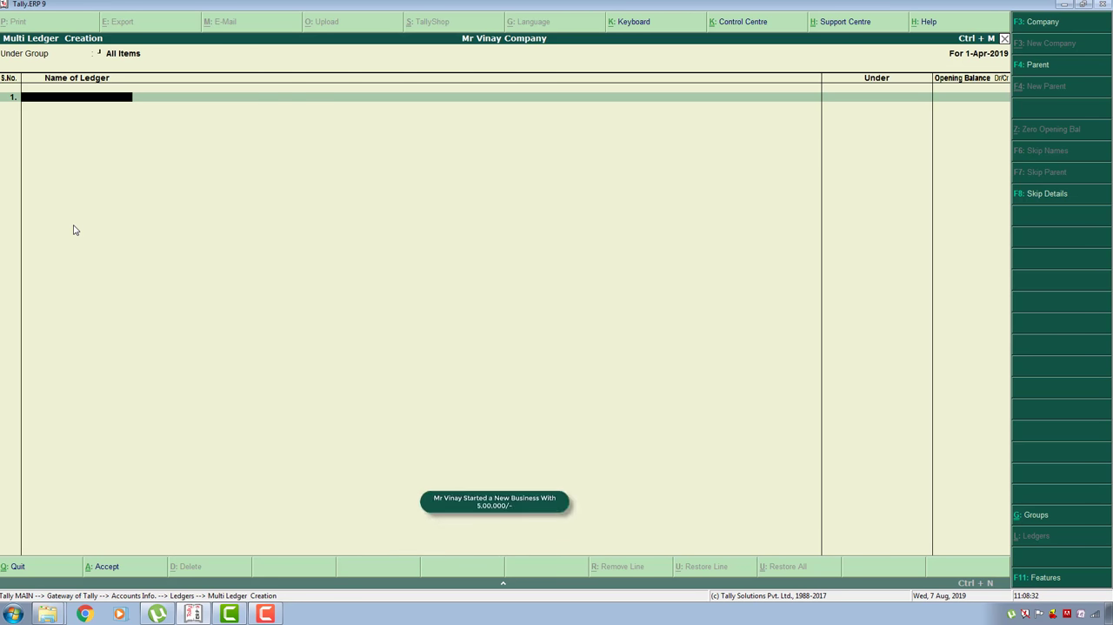
- Add a ledger in the owner's name under Capital Account, with no opening balance
{"action": "type", "text": "Mr Vi"}
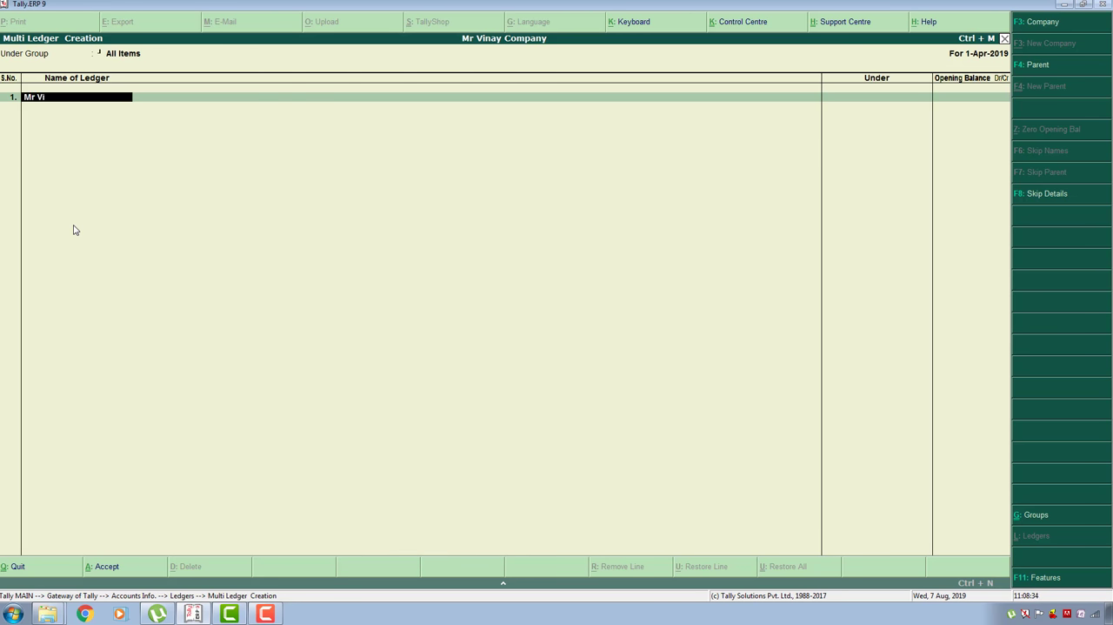
{"action": "type", "text": "nay"}
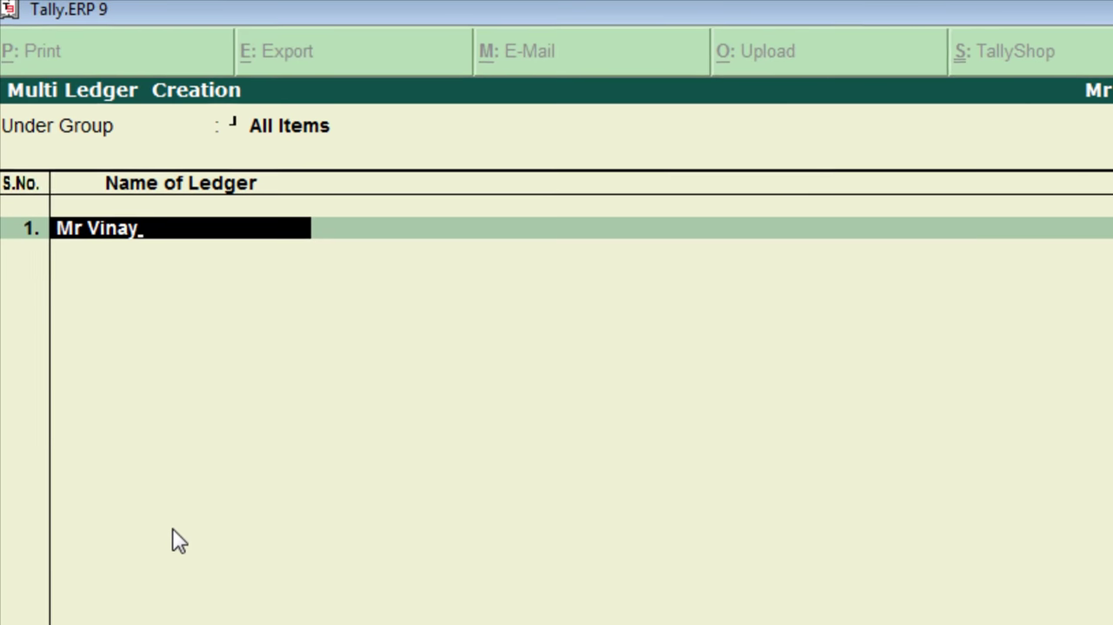
{"action": "key", "text": "Return"}
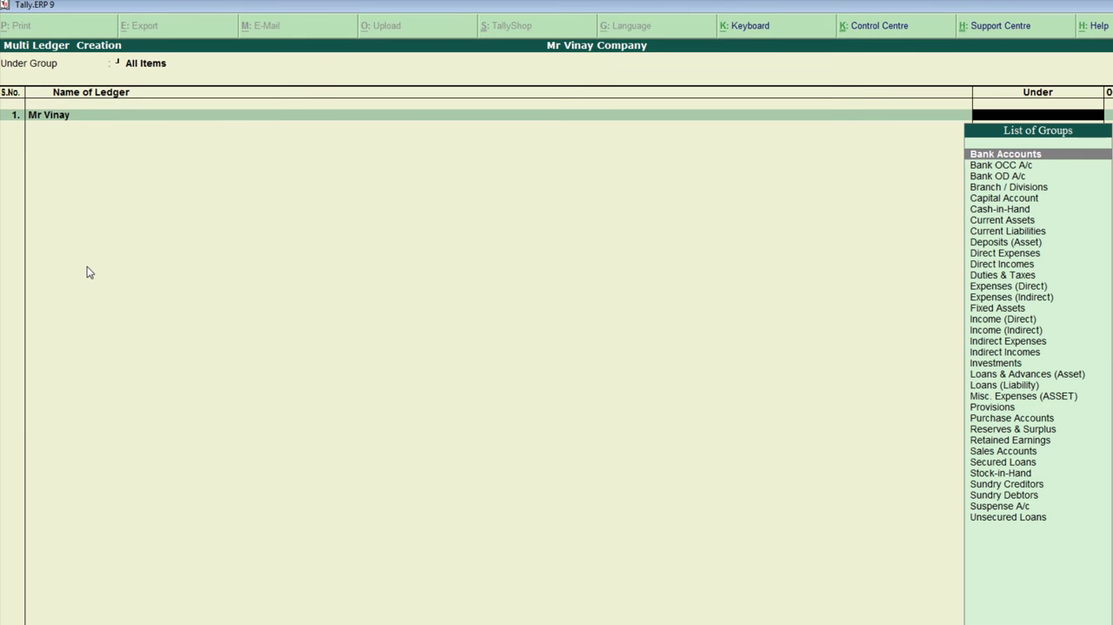
{"action": "type", "text": "Ca"}
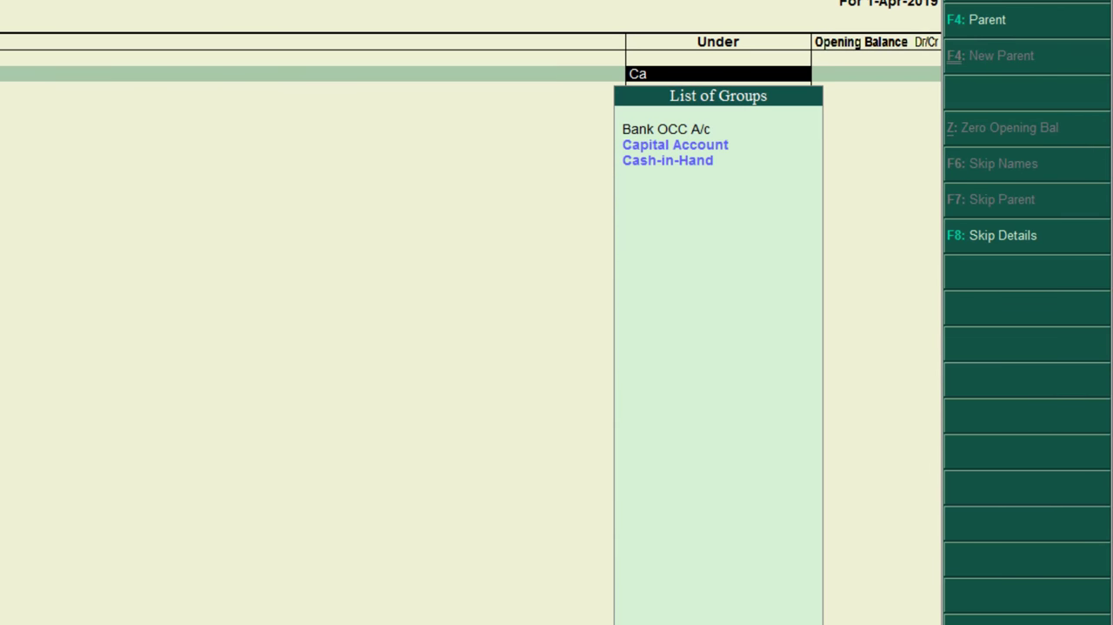
{"action": "key", "text": "Return"}
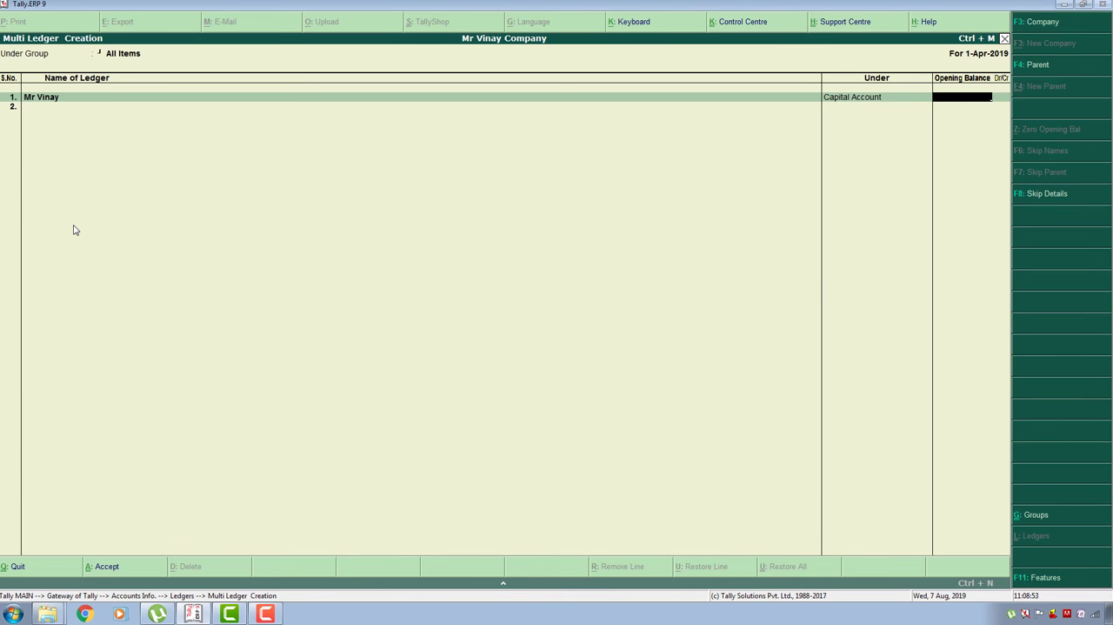
{"action": "key", "text": "Return"}
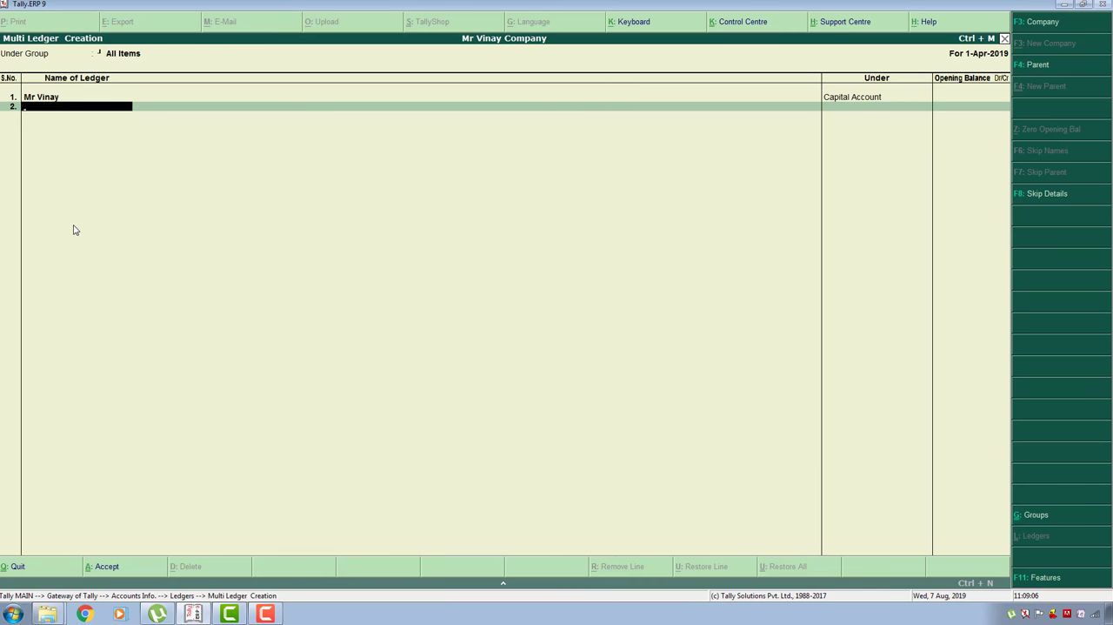
- Add a Furniture ledger under Fixed Assets, with no opening balance
{"action": "type", "text": "Furniture"}
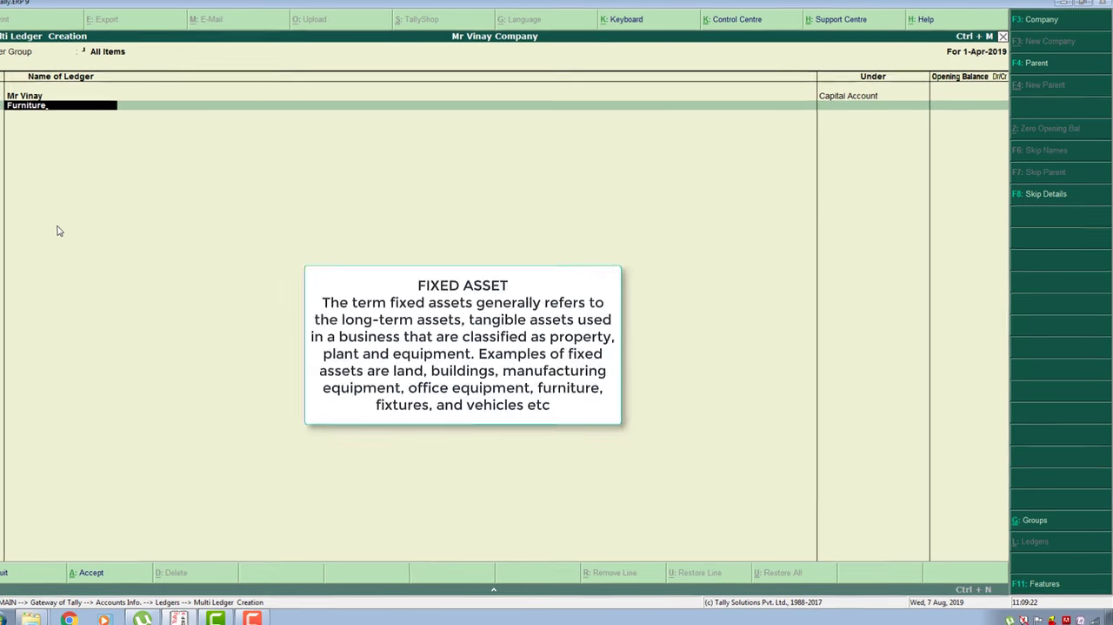
{"action": "key", "text": "Return"}
{"action": "type", "text": "F"}
{"action": "key", "text": "Return"}
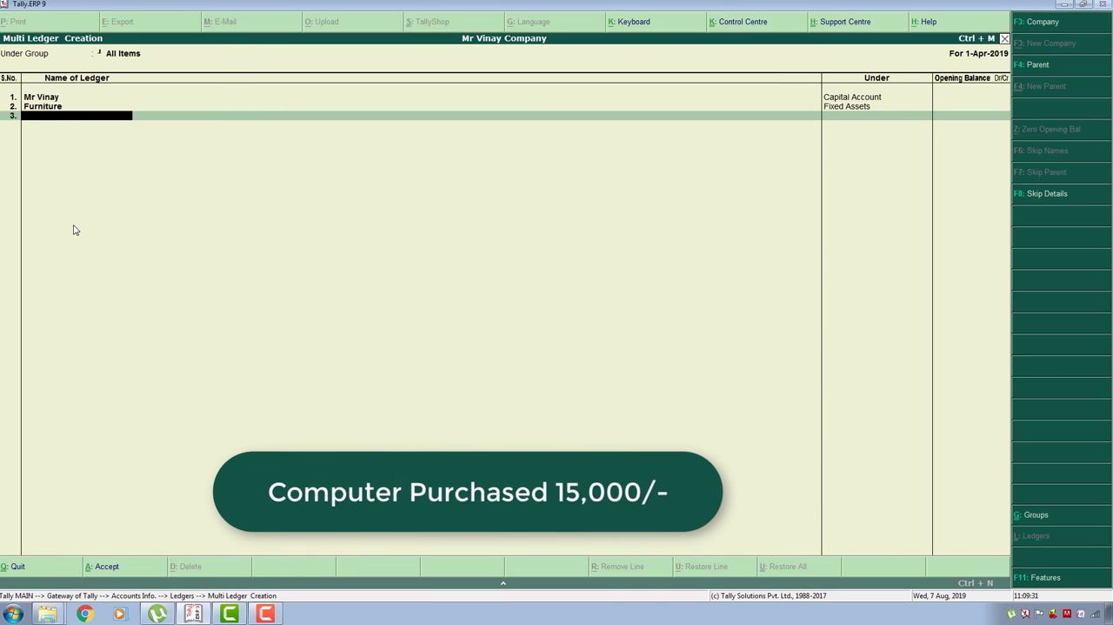
- Add a Computer ledger under Fixed Assets, with no opening balance
{"action": "type", "text": "Computer"}
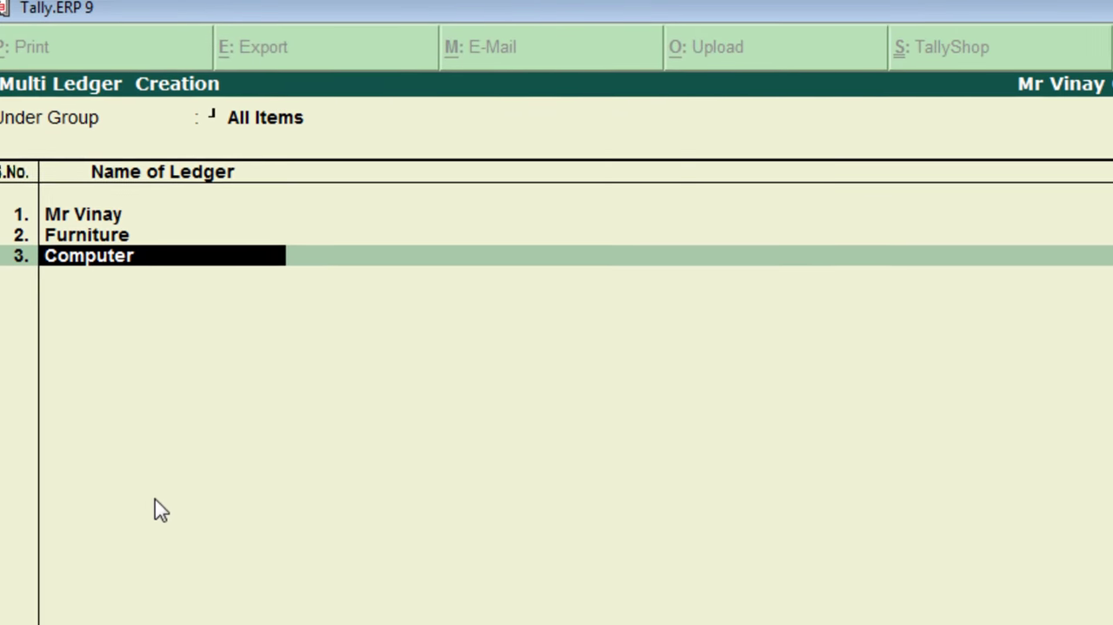
{"action": "key", "text": "Return"}
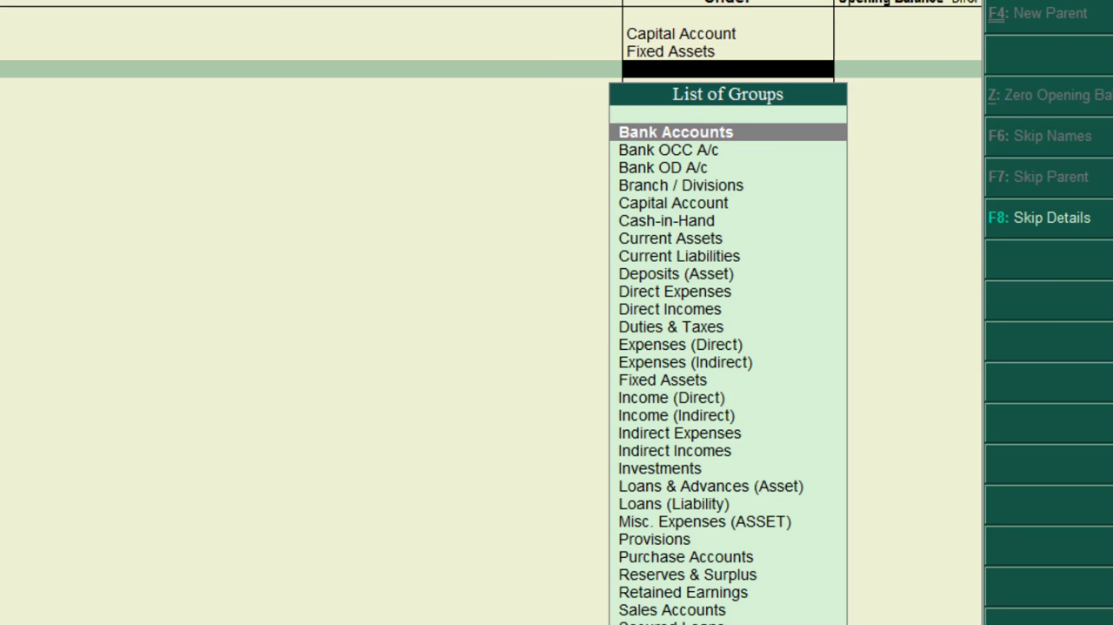
{"action": "type", "text": "f"}
{"action": "key", "text": "Return"}
{"action": "key", "text": "Return"}
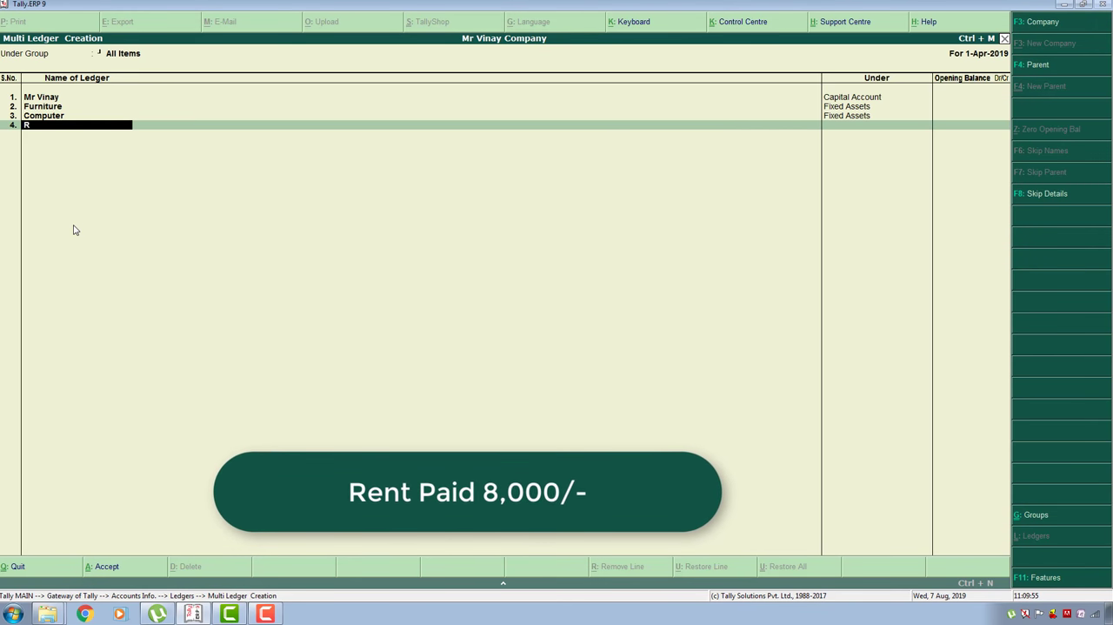
- Add the ledgers Rent Paid and Net Bill Paid, both under Indirect Expenses with no opening balance
{"action": "type", "text": "Rent Paid"}
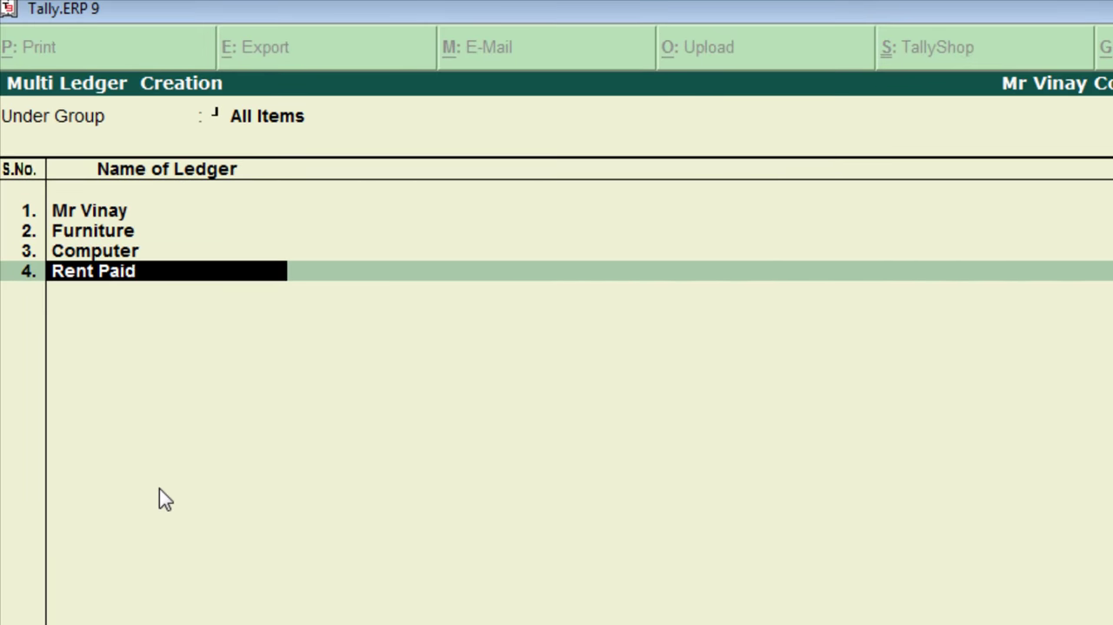
{"action": "key", "text": "Return"}
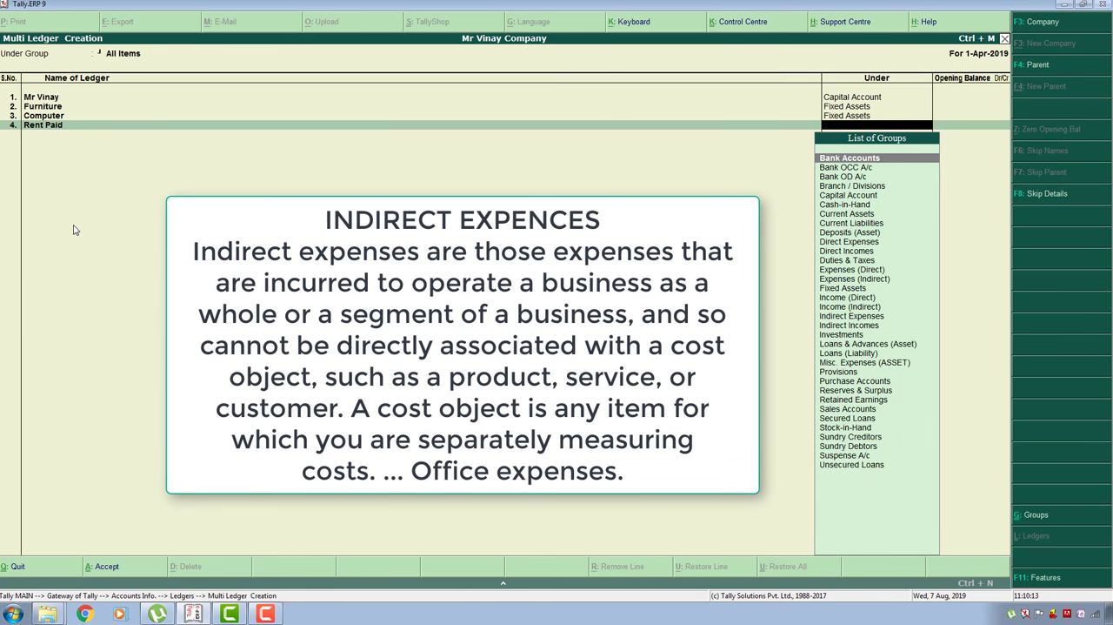
{"action": "type", "text": "Indi"}
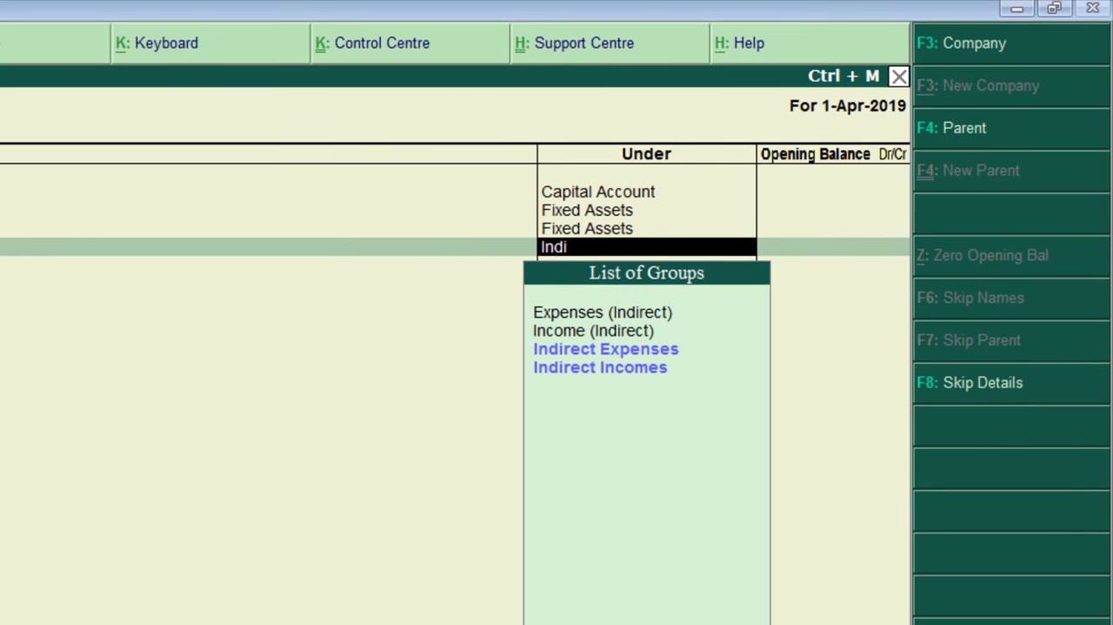
{"action": "key", "text": "Return"}
{"action": "type", "text": "Indi"}
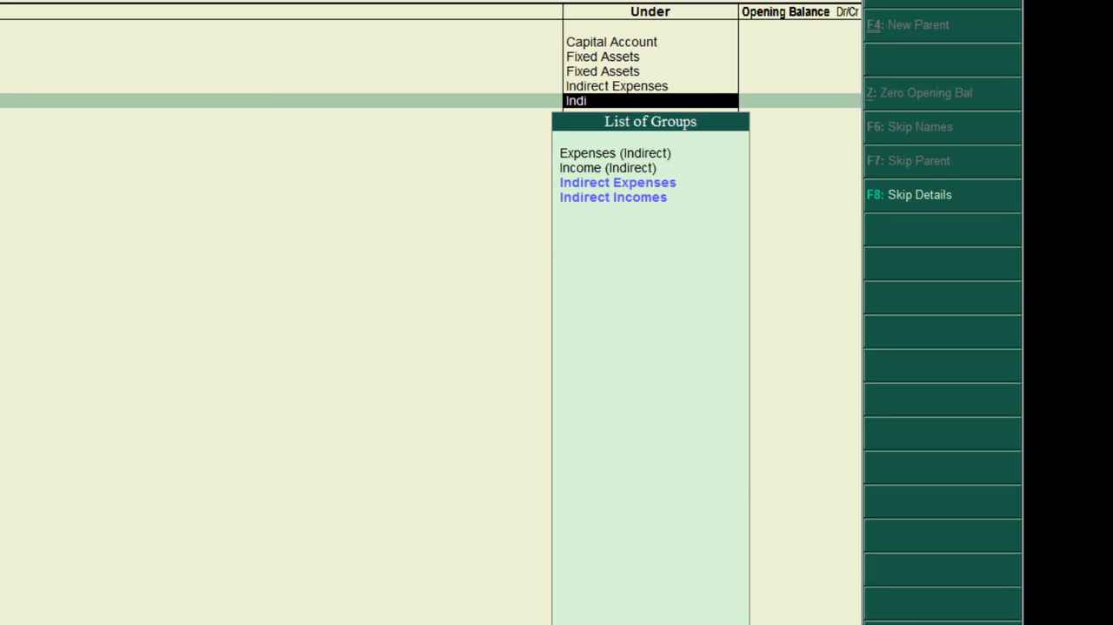
{"action": "key", "text": "Return"}
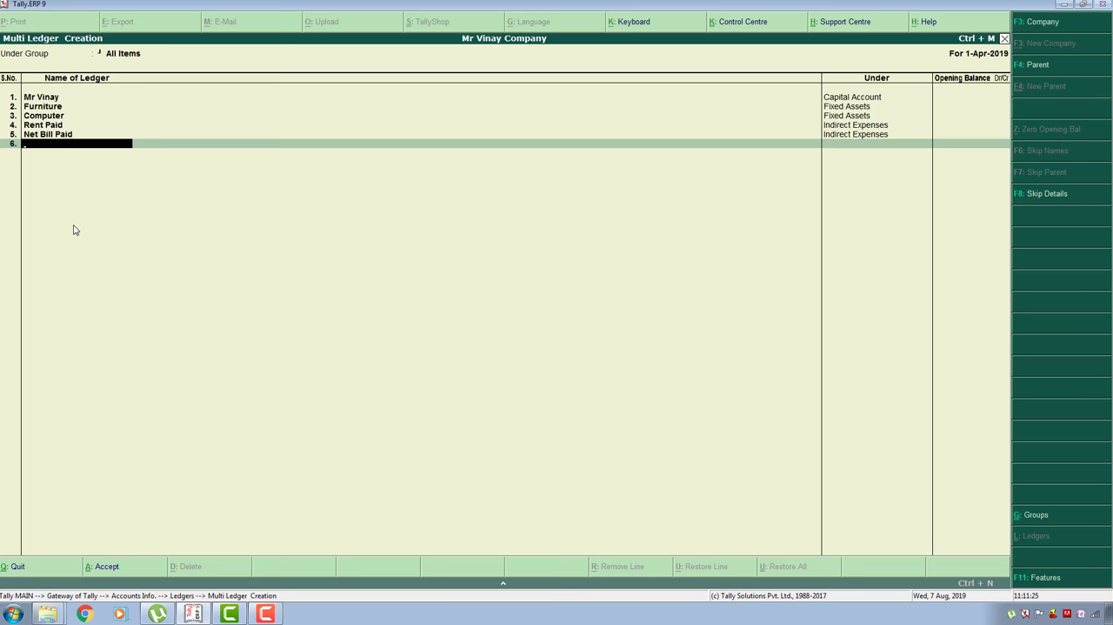
- Add a ledger named Fees Recieved under Indirect Incomes, with no opening balance
{"action": "type", "text": "s Inco"}
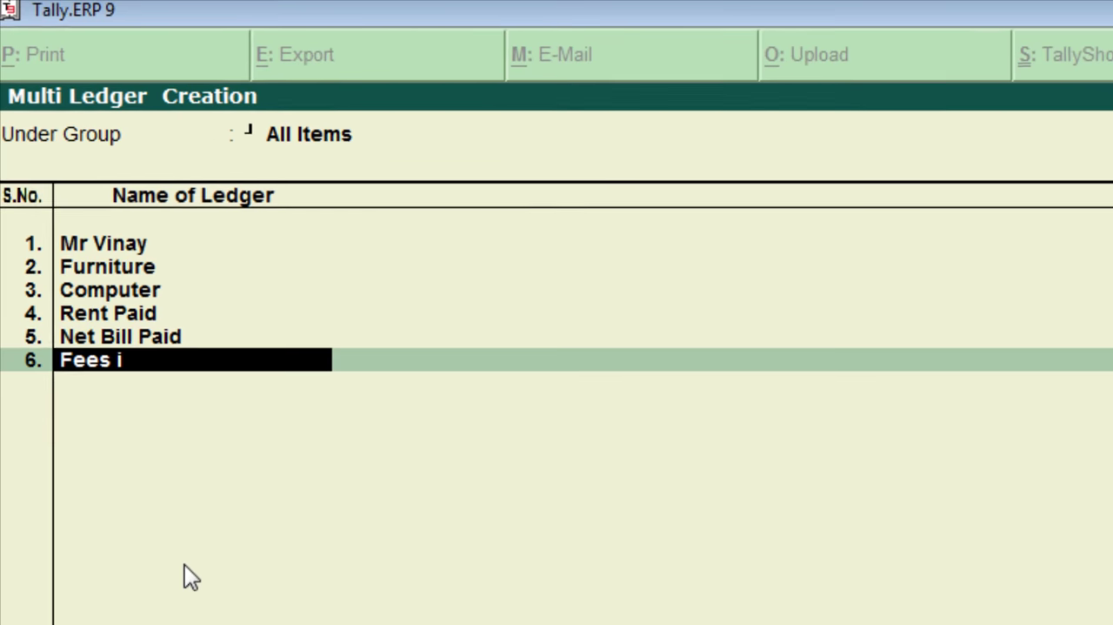
{"action": "key", "text": "BackSpace"}
{"action": "key", "text": "BackSpace"}
{"action": "key", "text": "BackSpace"}
{"action": "key", "text": "BackSpace"}
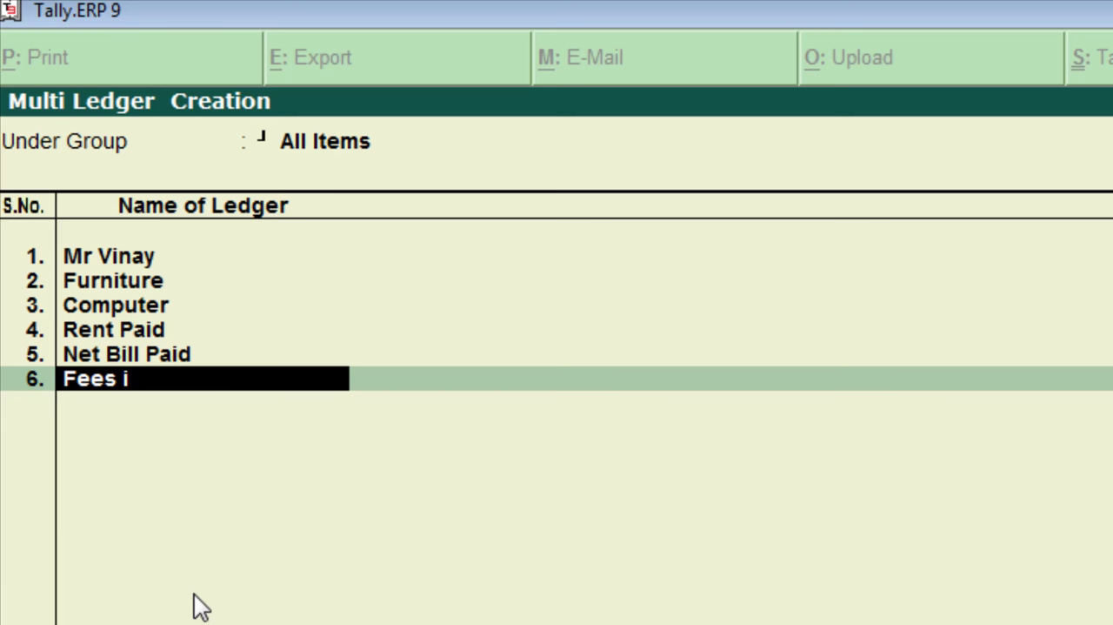
{"action": "type", "text": "Recieve"}
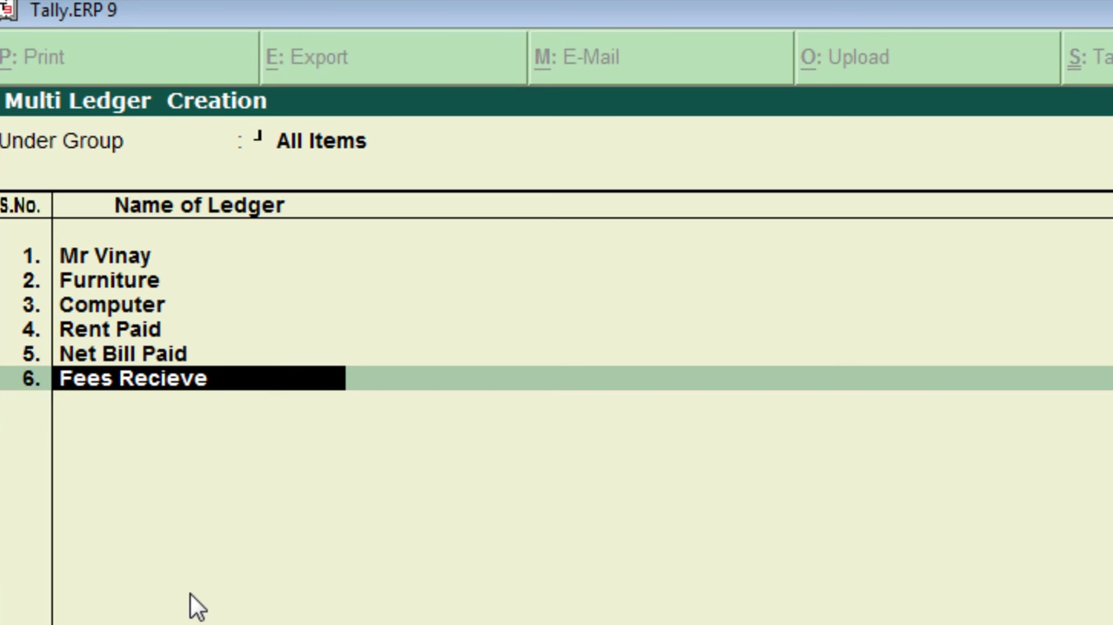
{"action": "key", "text": "Return"}
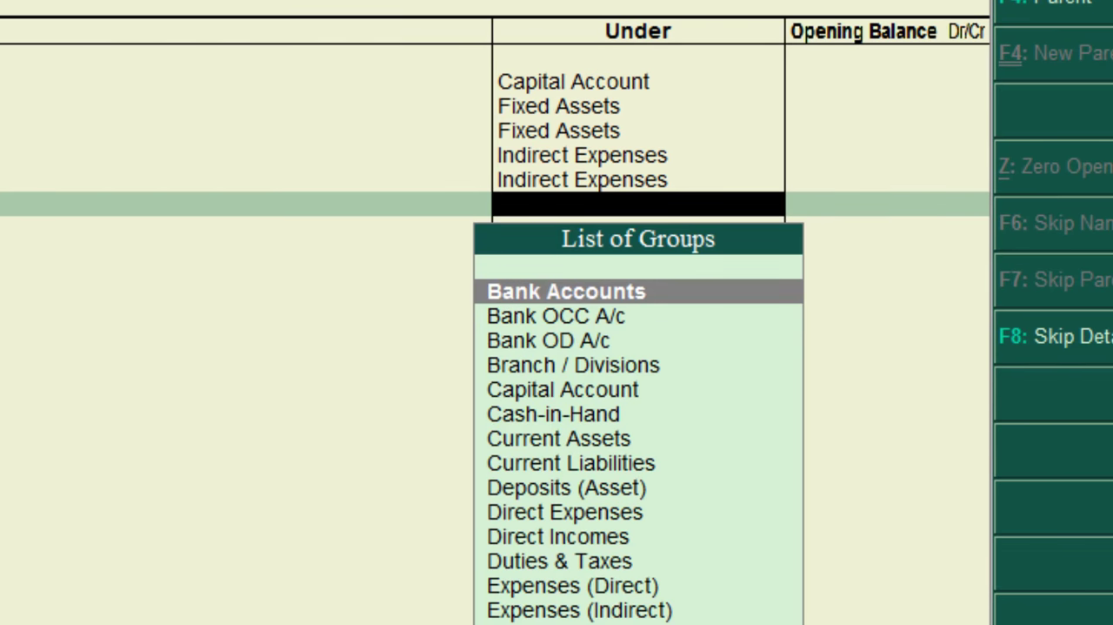
{"action": "type", "text": "Ind"}
{"action": "key", "text": "Down"}
{"action": "key", "text": "Down"}
{"action": "key", "text": "Return"}
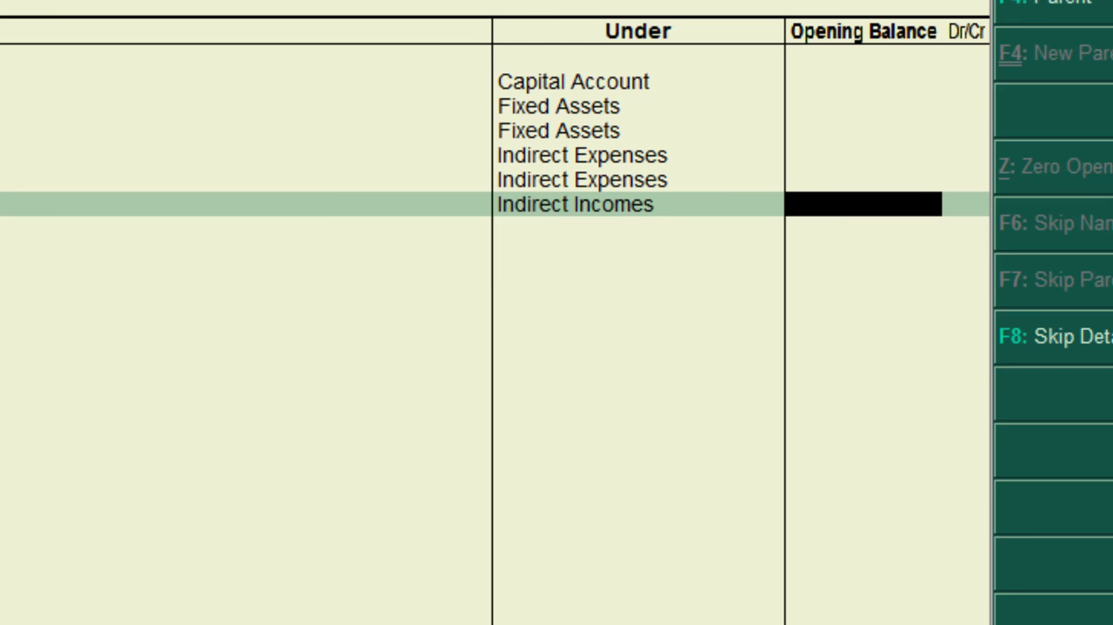
{"action": "key", "text": "Return"}
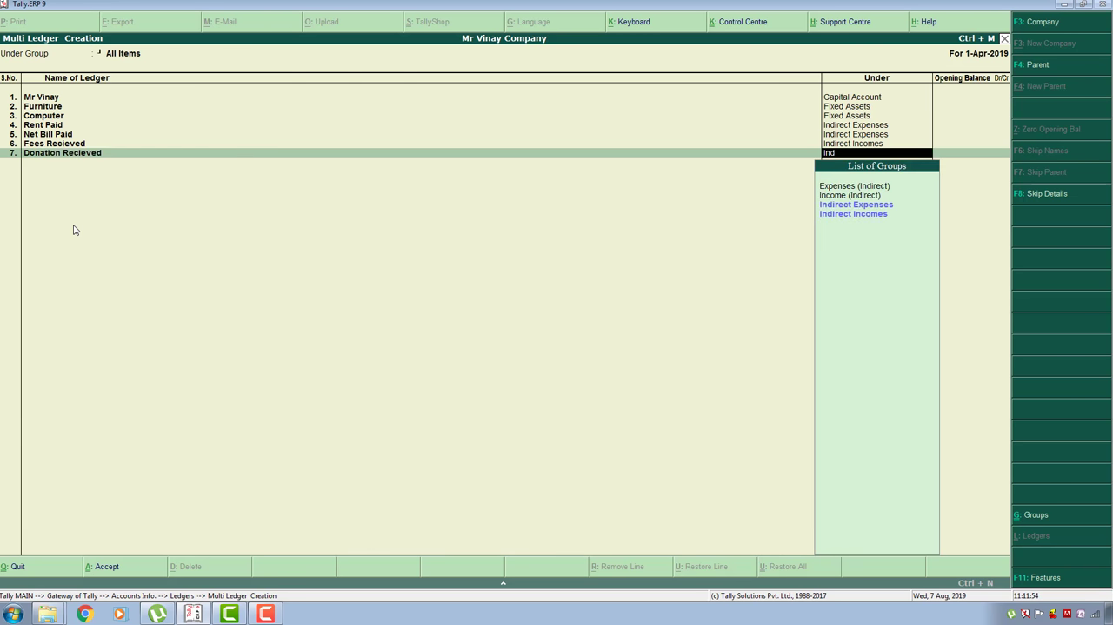
- Add the ledgers Donation Recieved under Indirect Incomes and Printer under Fixed Assets, without opening balances, and save the ledger list
{"action": "key", "text": "Down"}
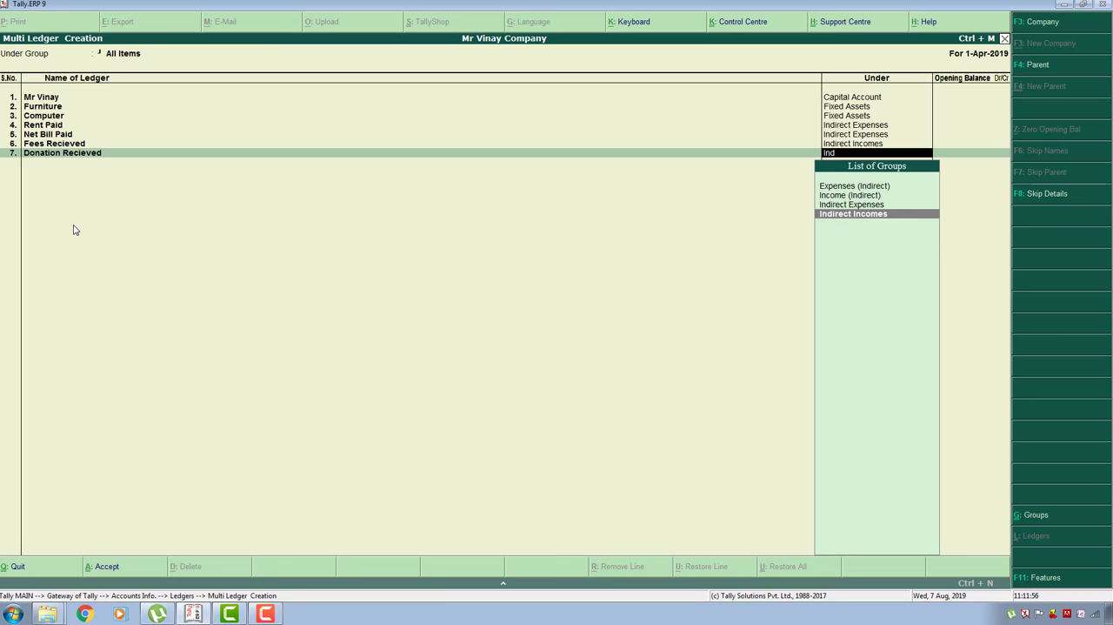
{"action": "key", "text": "Return"}
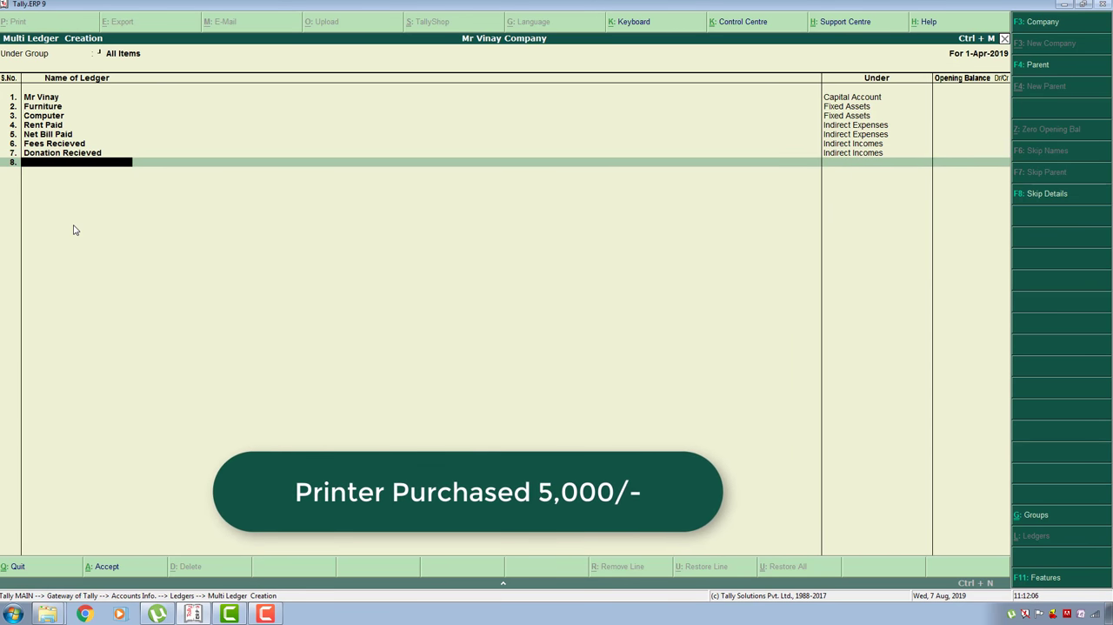
{"action": "type", "text": "Printer"}
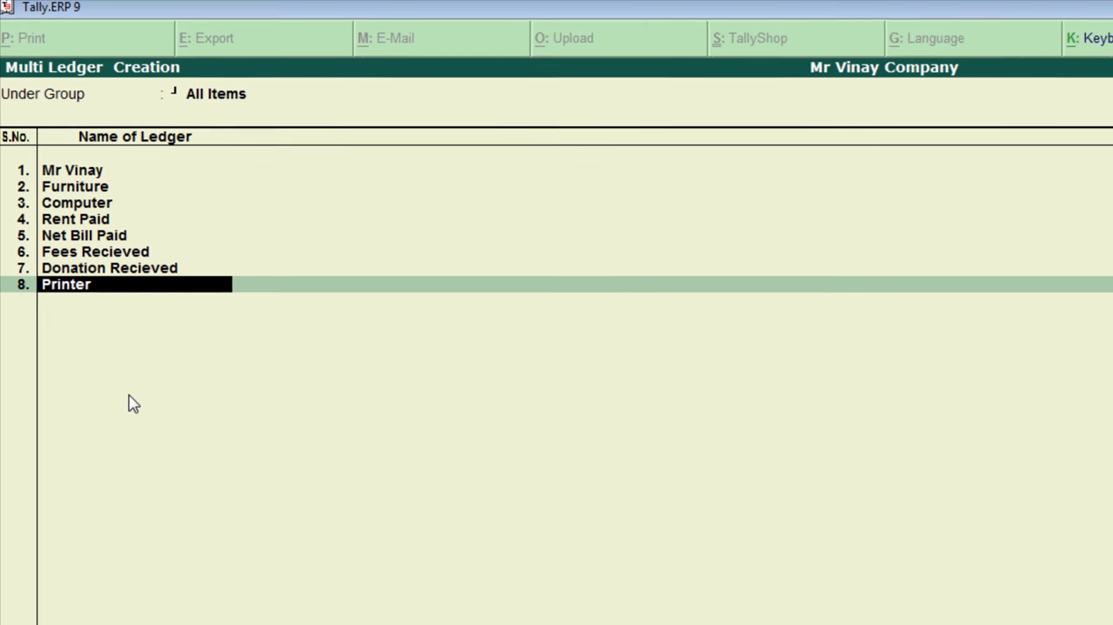
{"action": "key", "text": "Return"}
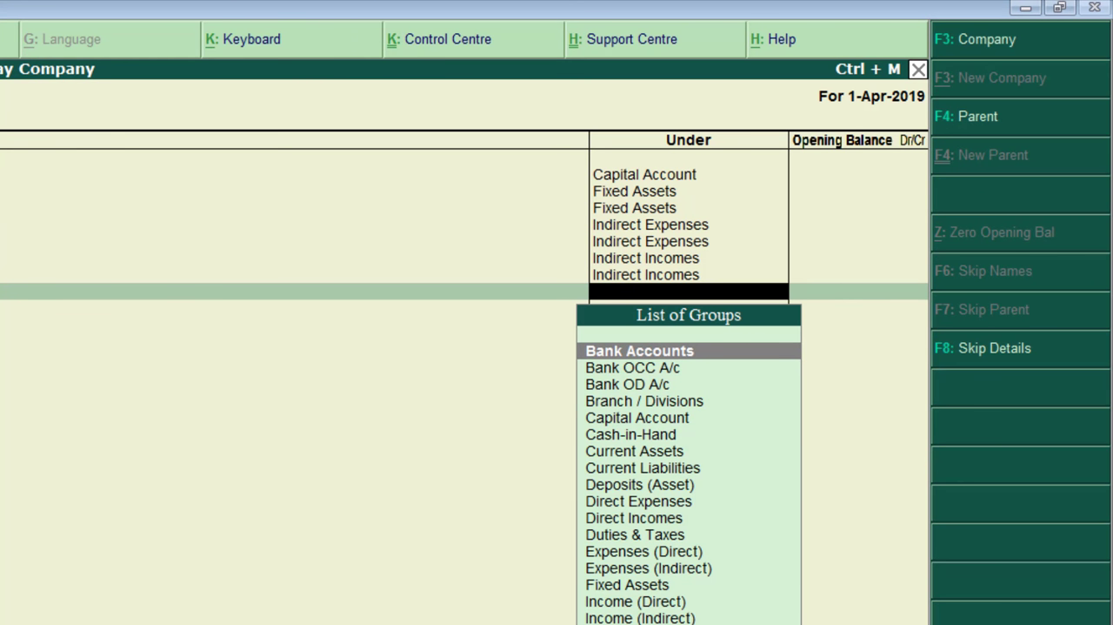
{"action": "type", "text": "Fi"}
{"action": "key", "text": "Return"}
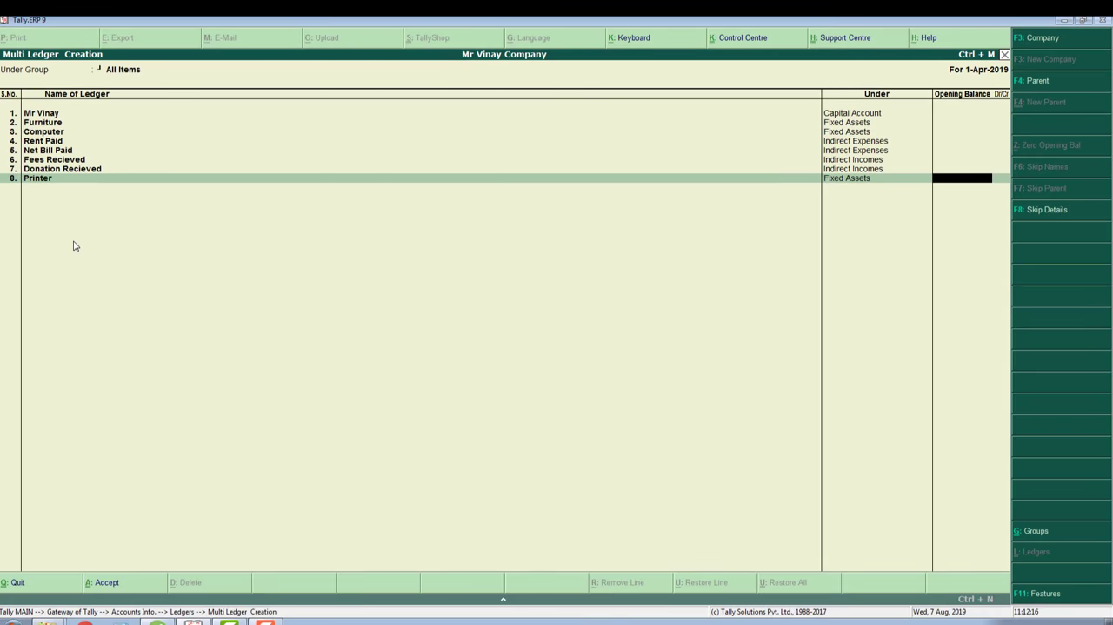
{"action": "key", "text": "Return"}
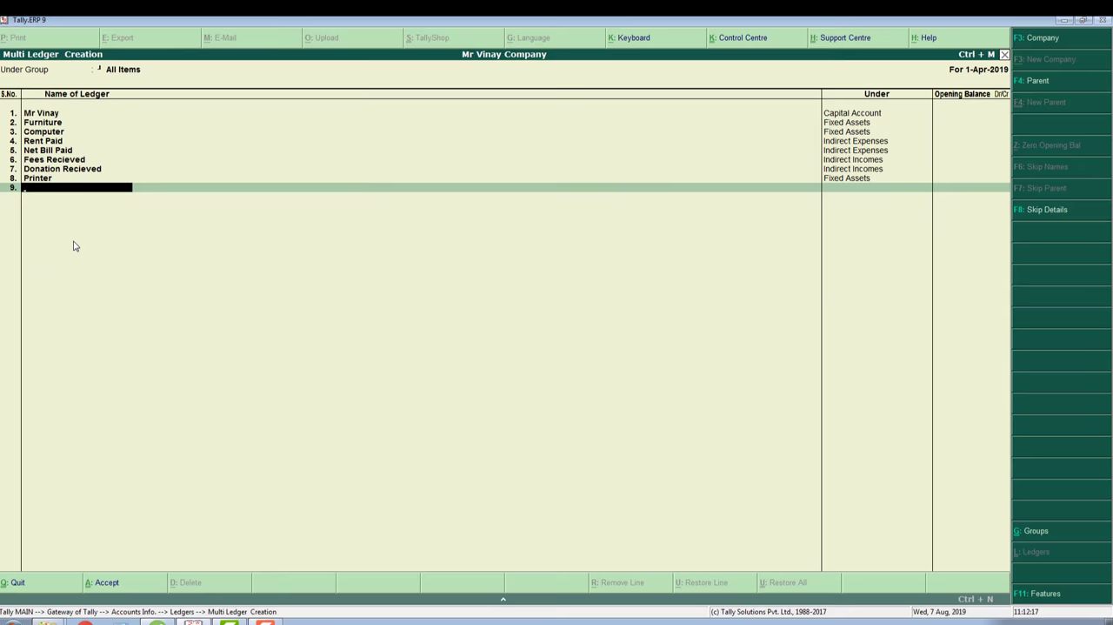
{"action": "key", "text": "Return"}
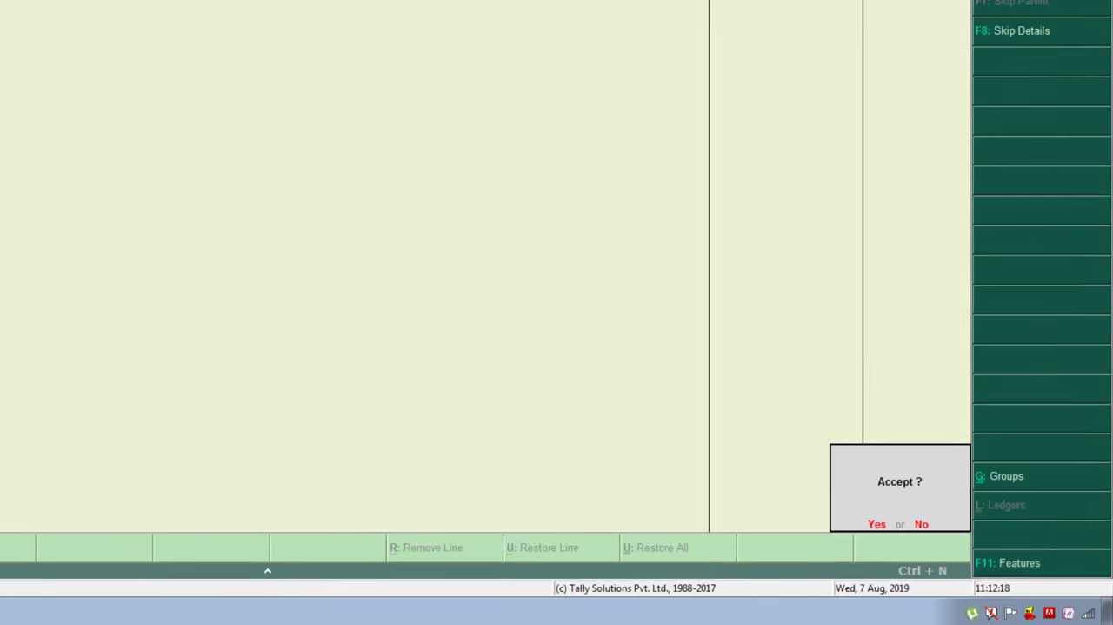
{"action": "key", "text": "y"}
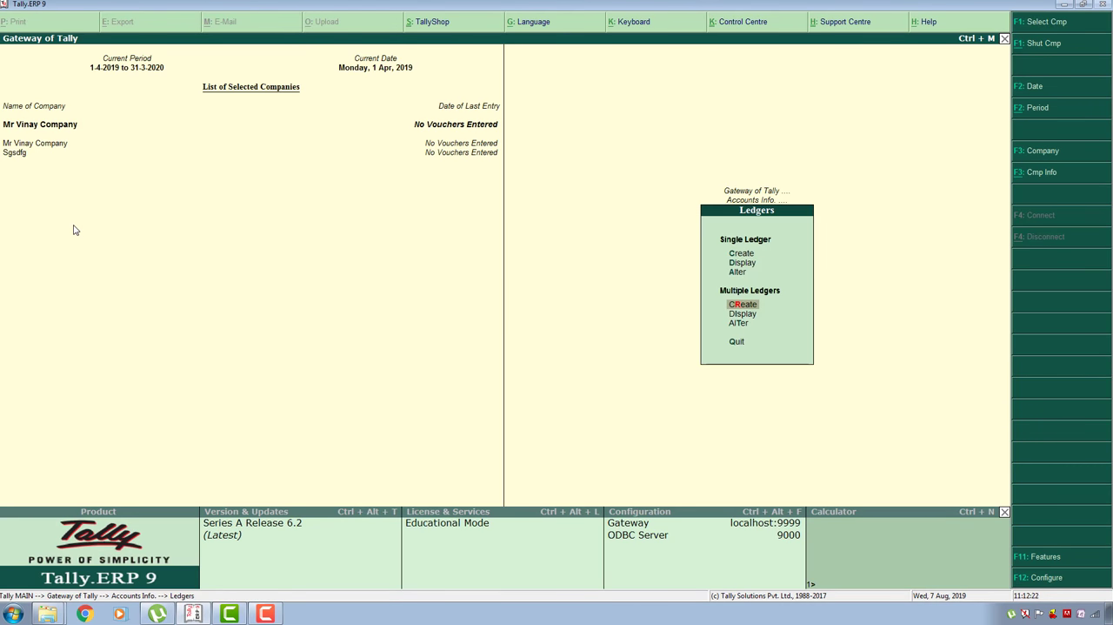
- Return to the Gateway of Tally and open Accounting Vouchers
{"action": "key", "text": "Escape"}
{"action": "key", "text": "Escape"}
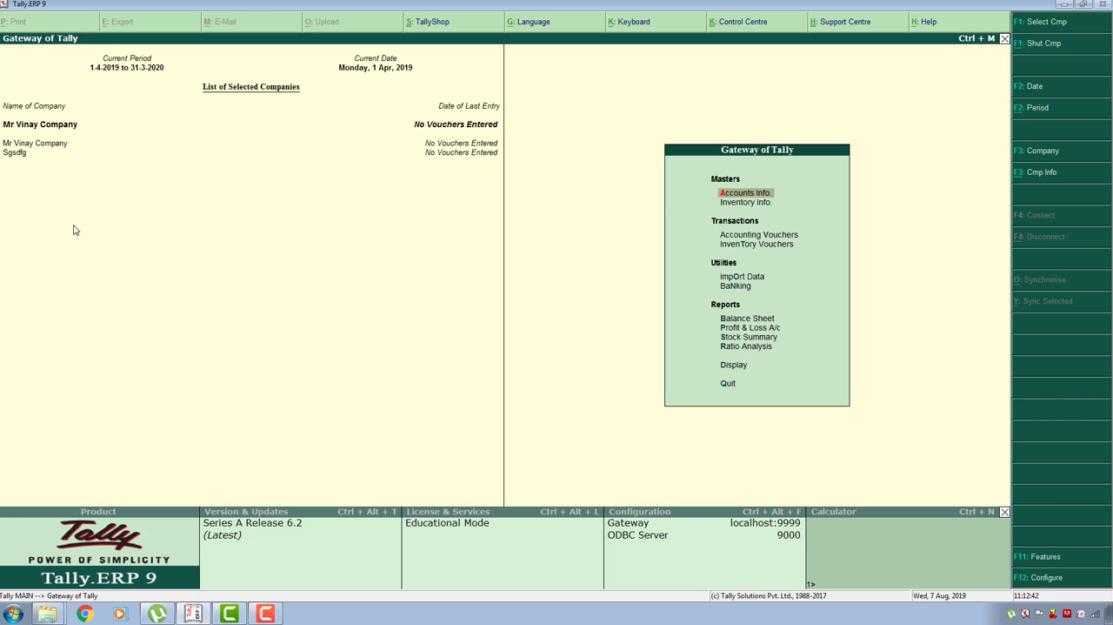
{"action": "key", "text": "Down"}
{"action": "key", "text": "Down"}
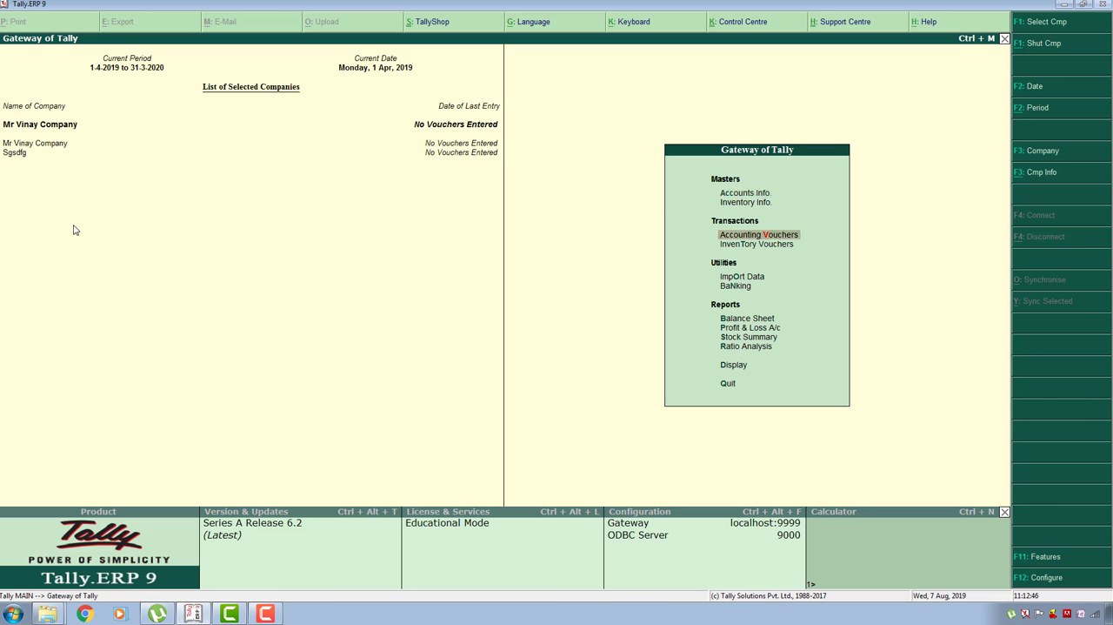
{"action": "key", "text": "Return"}
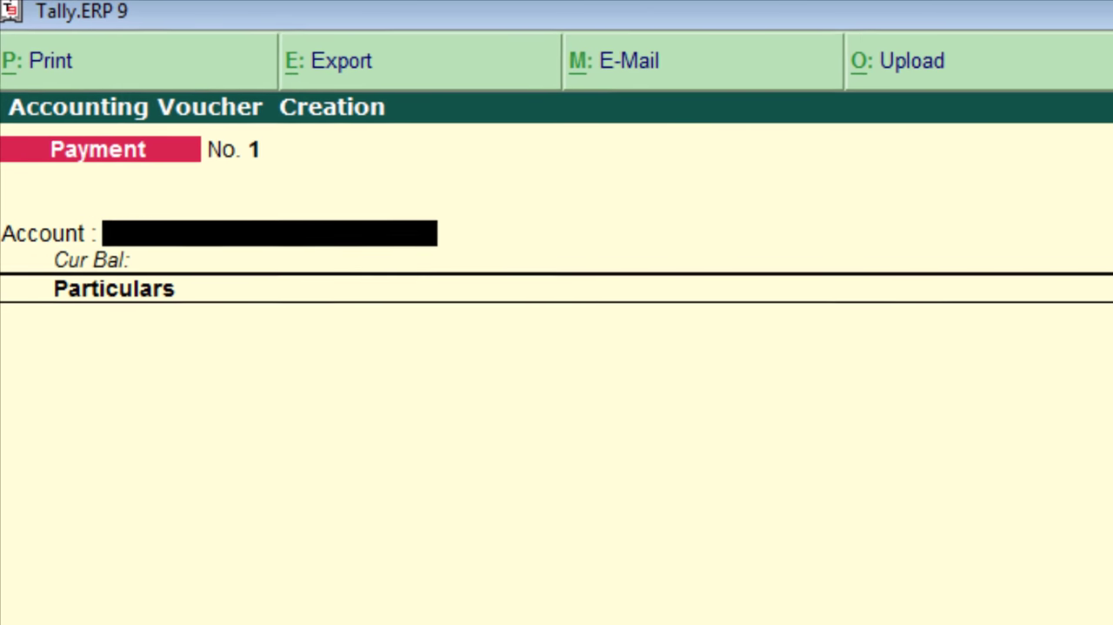
- Compare the Payment and Receipt voucher entry screens
{"action": "key", "text": "F5"}
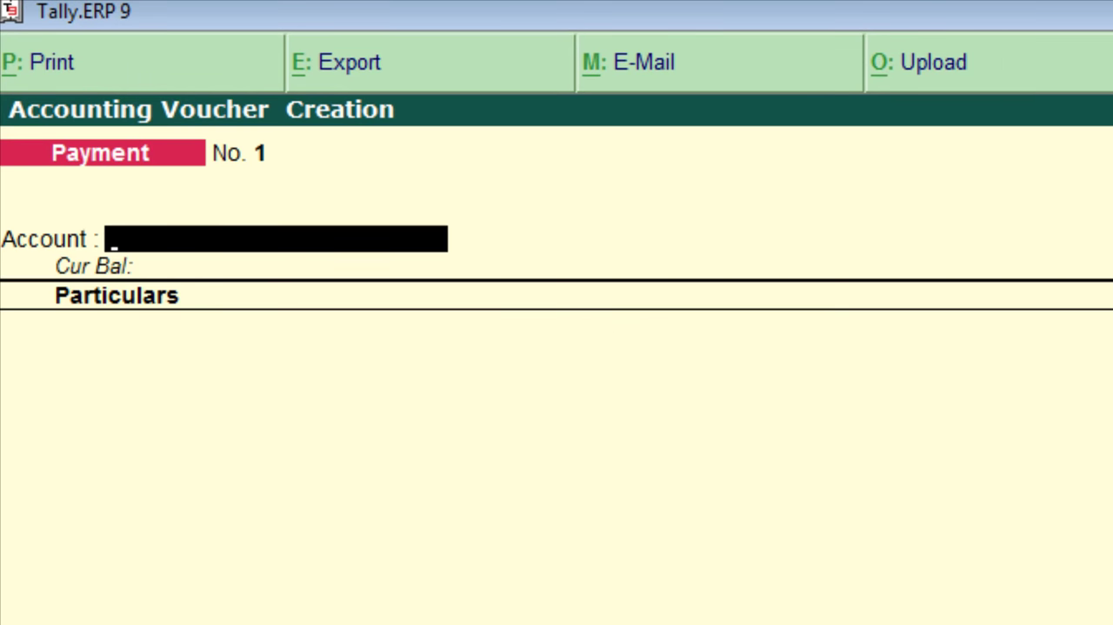
{"action": "key", "text": "F6"}
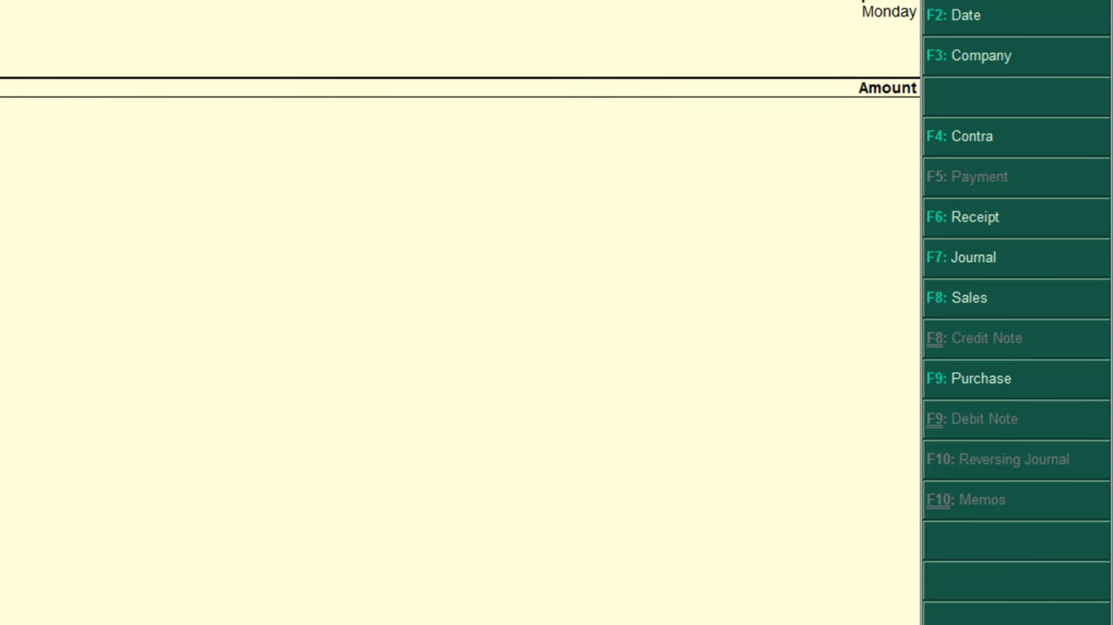
{"action": "key", "text": "F6"}
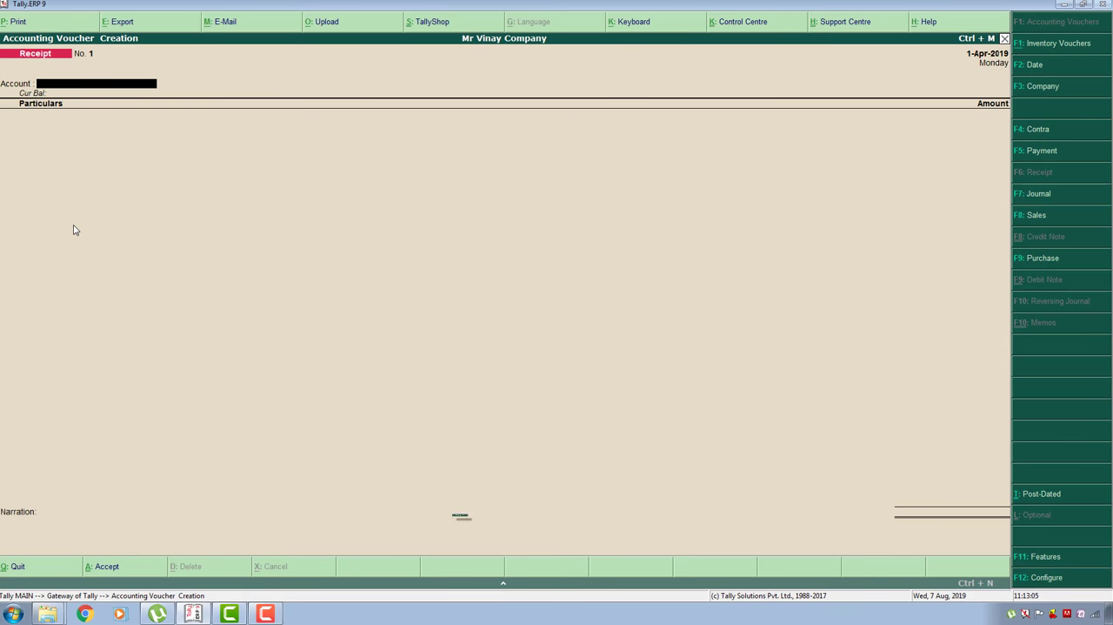
{"action": "key", "text": "F5"}
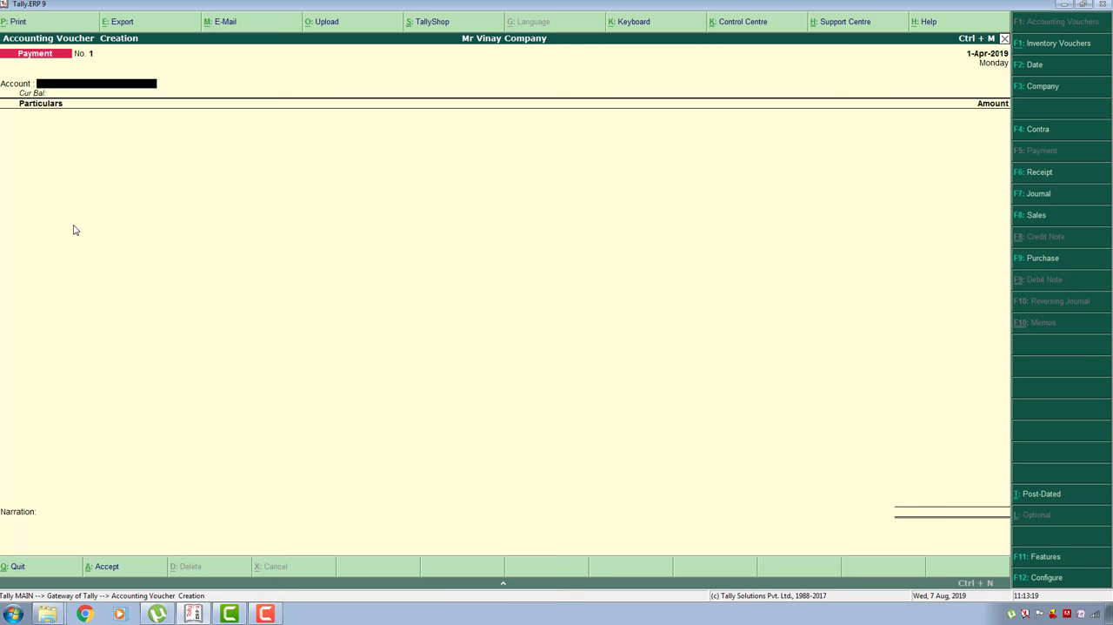
- Start a Receipt voucher with Cash as the account and enter the owner's capital ledger for 500000
{"action": "key", "text": "F6"}
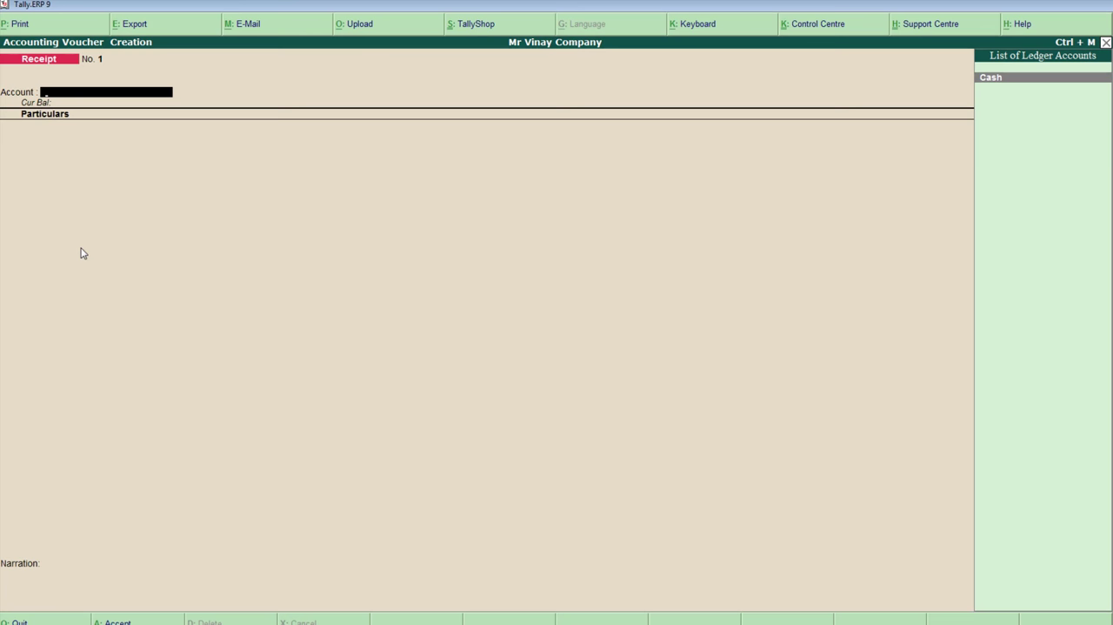
{"action": "key", "text": "Return"}
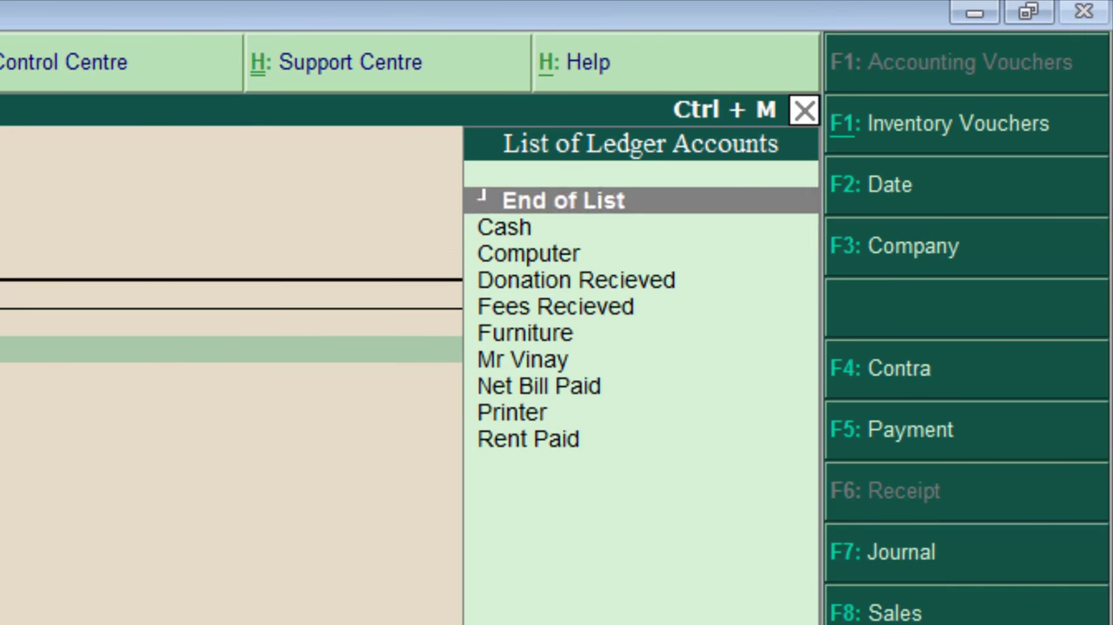
{"action": "key", "text": "Down"}
{"action": "key", "text": "Down"}
{"action": "key", "text": "Down"}
{"action": "key", "text": "Down"}
{"action": "key", "text": "Down"}
{"action": "key", "text": "Down"}
{"action": "key", "text": "Down"}
{"action": "key", "text": "Down"}
{"action": "key", "text": "Down"}
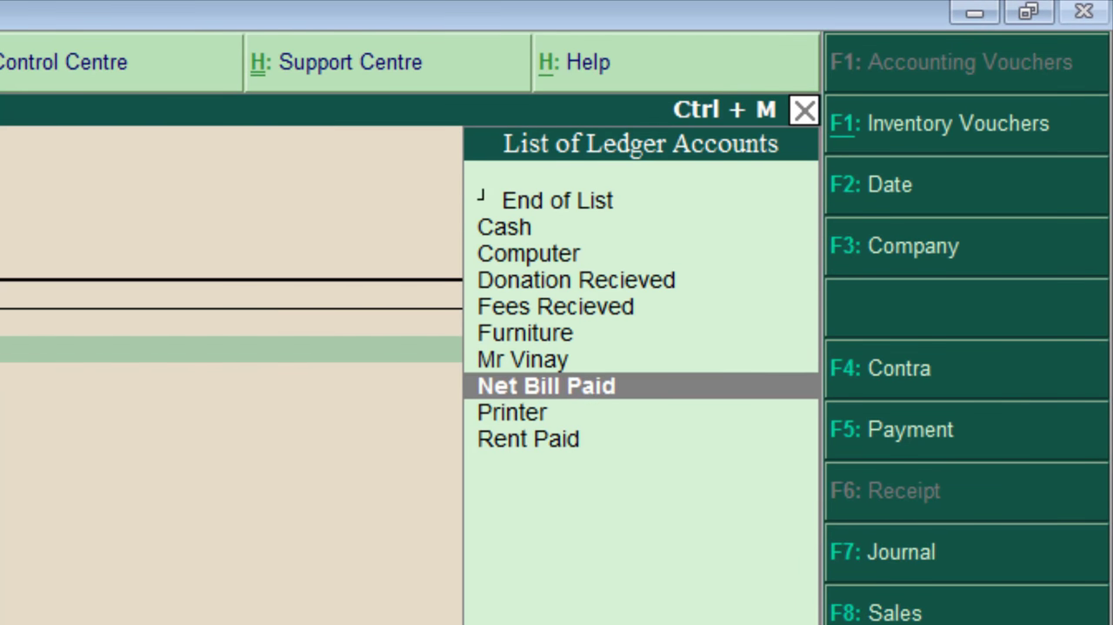
{"action": "key", "text": "Up"}
{"action": "key", "text": "Up"}
{"action": "key", "text": "Up"}
{"action": "key", "text": "Up"}
{"action": "key", "text": "Up"}
{"action": "key", "text": "Up"}
{"action": "key", "text": "Up"}
{"action": "key", "text": "Up"}
{"action": "key", "text": "Up"}
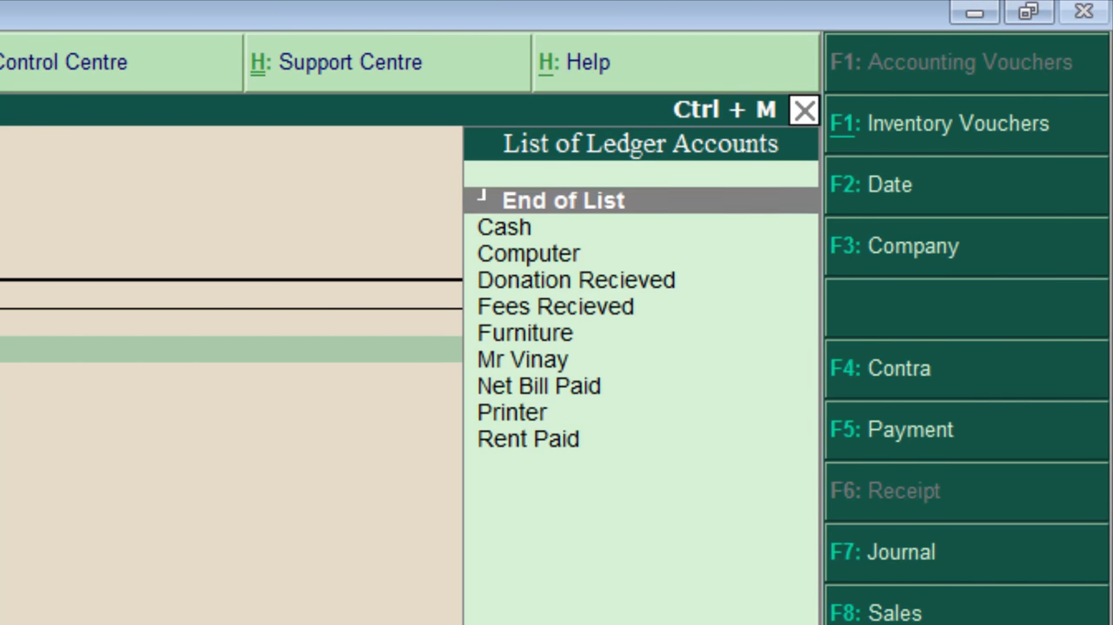
{"action": "key", "text": "Down"}
{"action": "key", "text": "Down"}
{"action": "key", "text": "Return"}
{"action": "type", "text": "500000"}
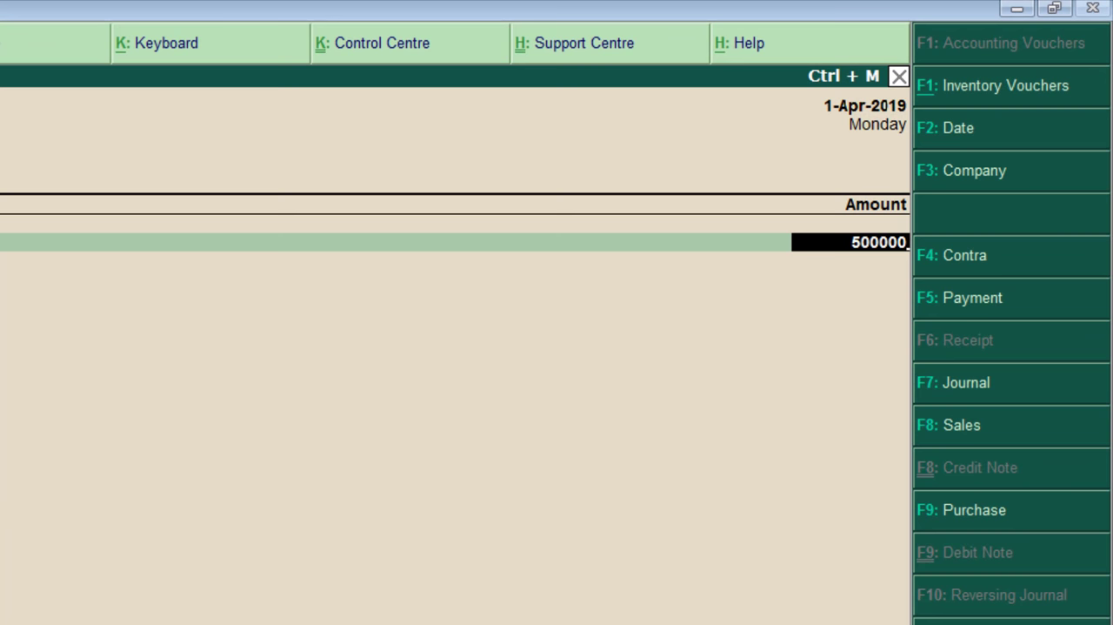
{"action": "key", "text": "Return"}
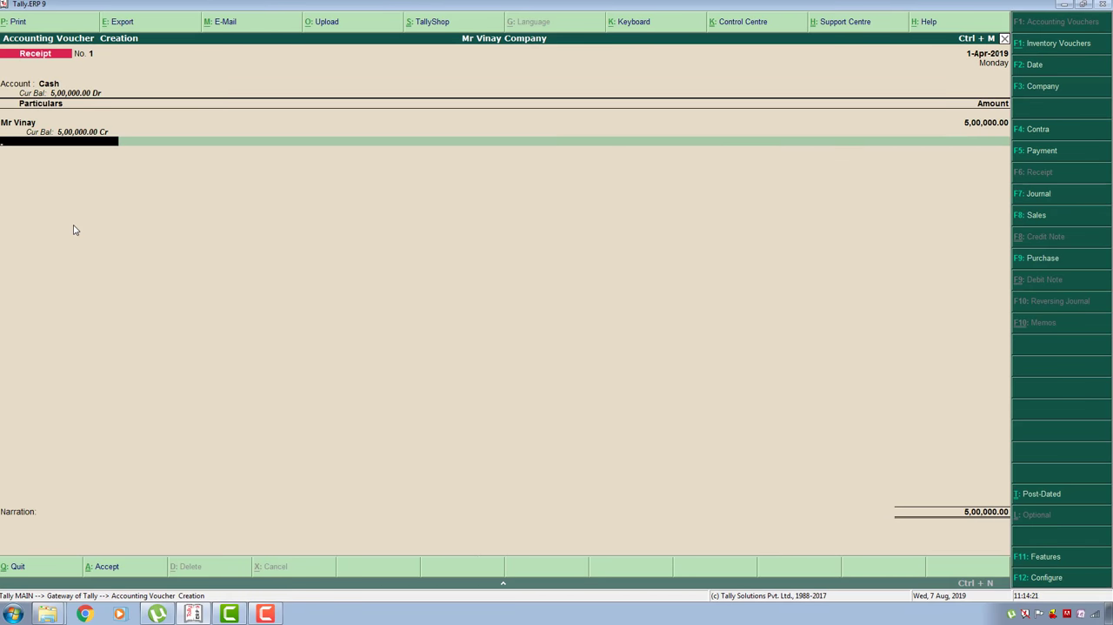
- Enter the narration "being cash invested into the business" and save the Receipt voucher
{"action": "key", "text": "Return"}
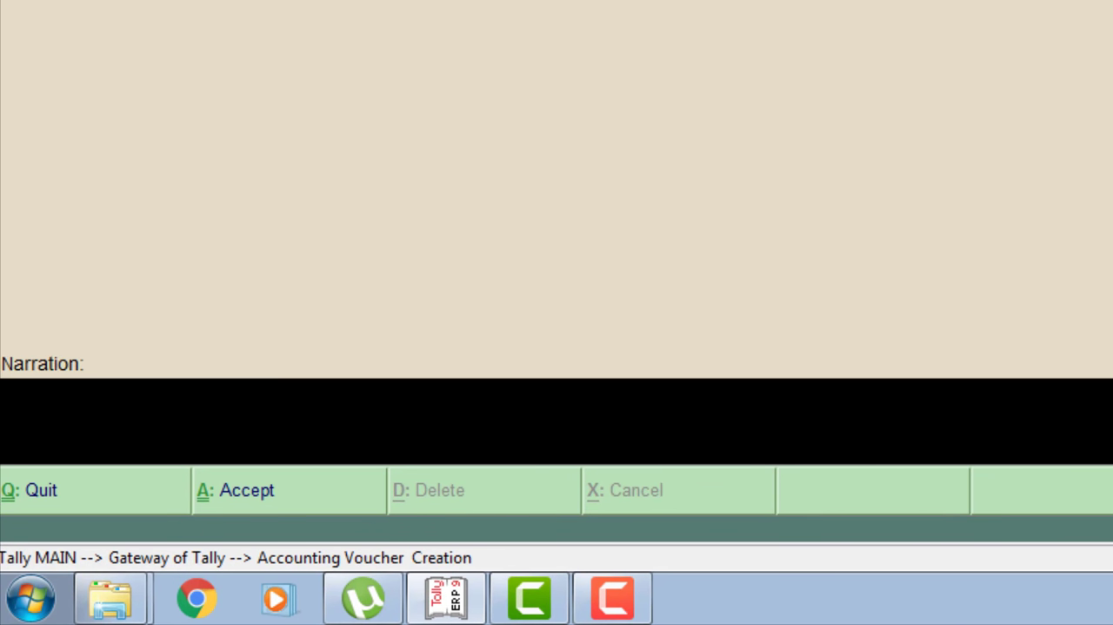
{"action": "type", "text": "being cash"}
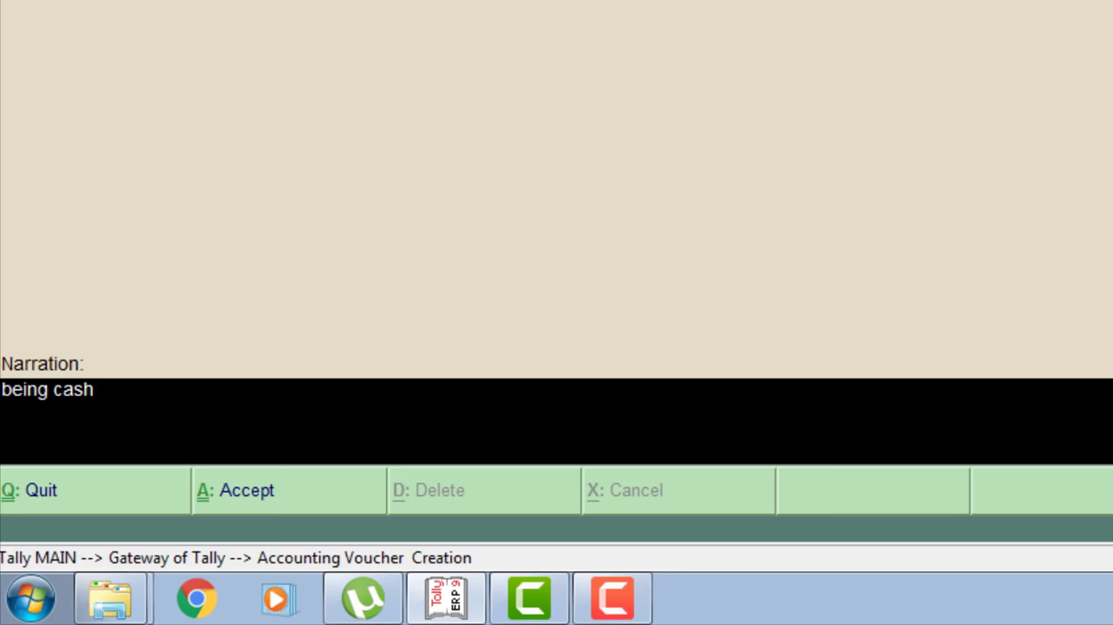
{"action": "type", "text": " invested"}
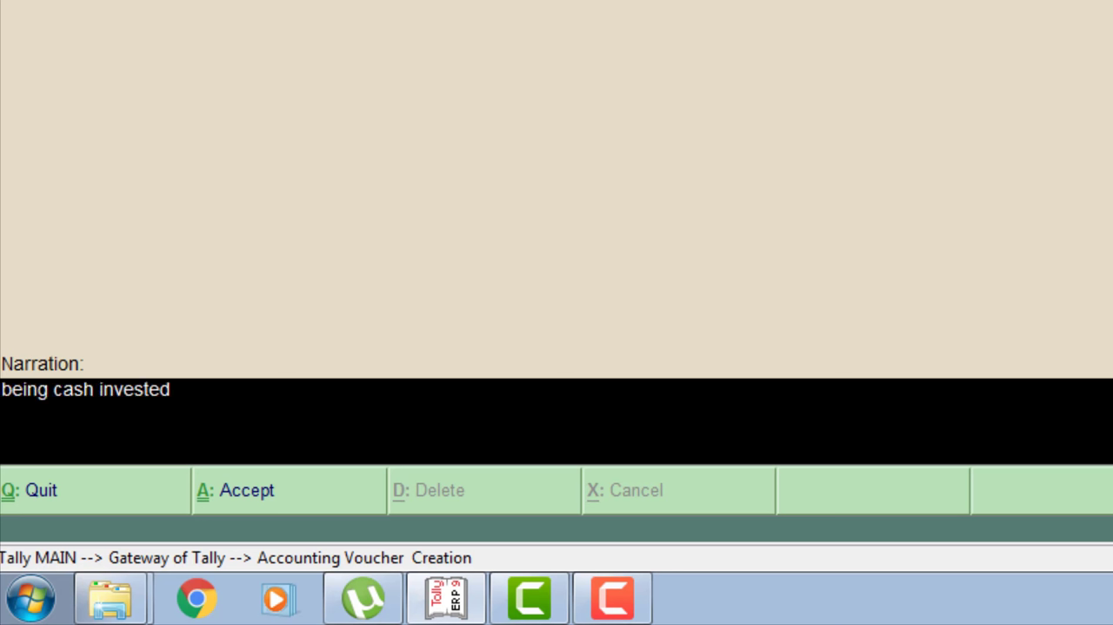
{"action": "type", "text": " into the"}
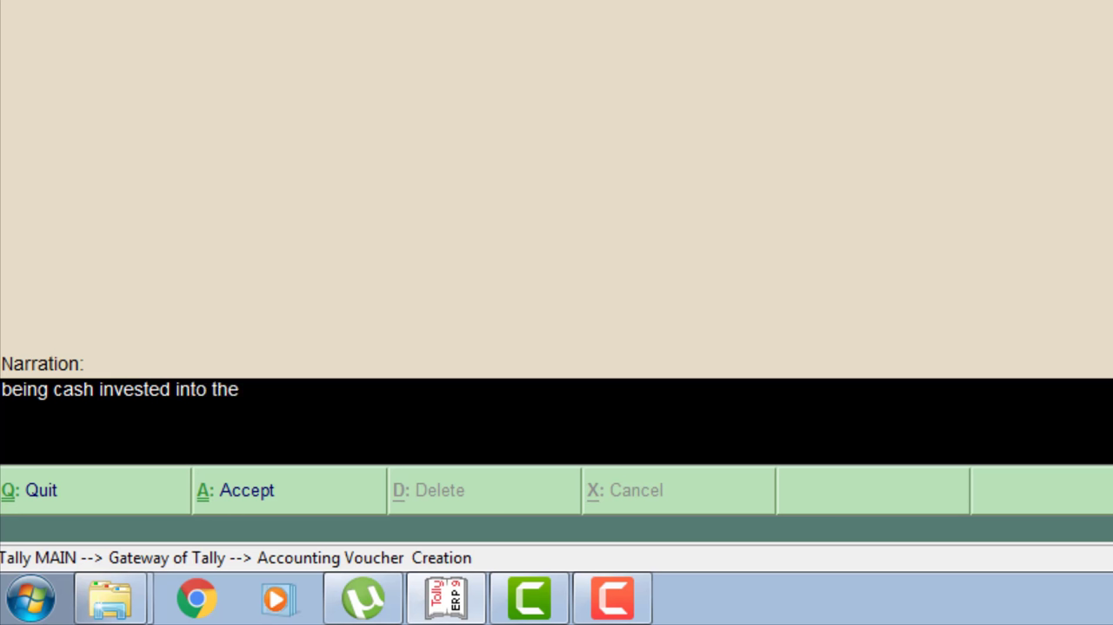
{"action": "type", "text": " business."}
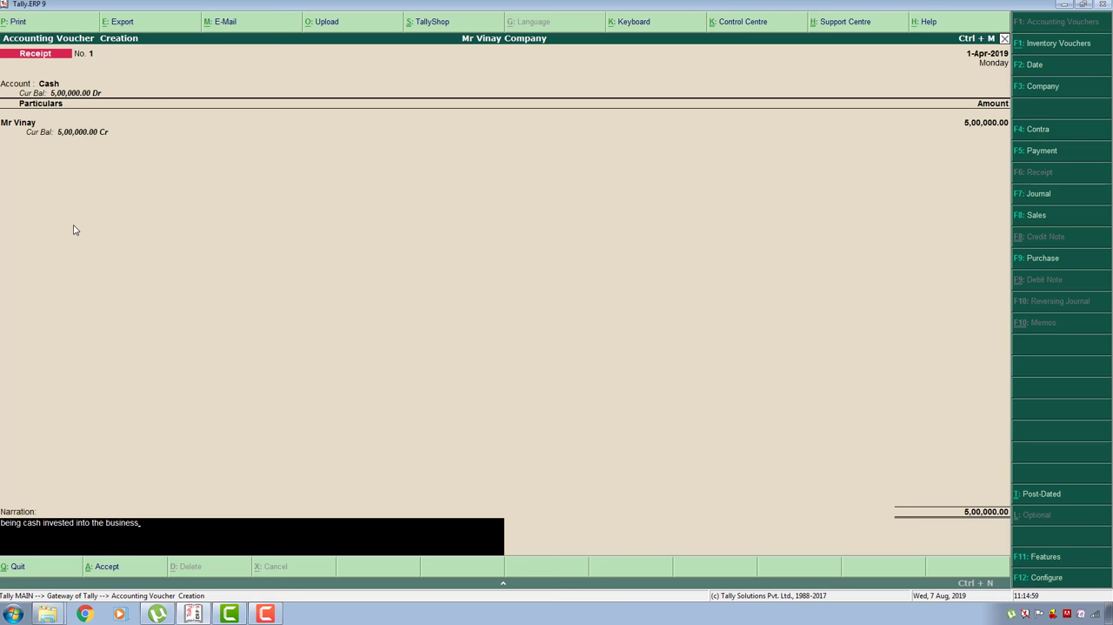
{"action": "key", "text": "Return"}
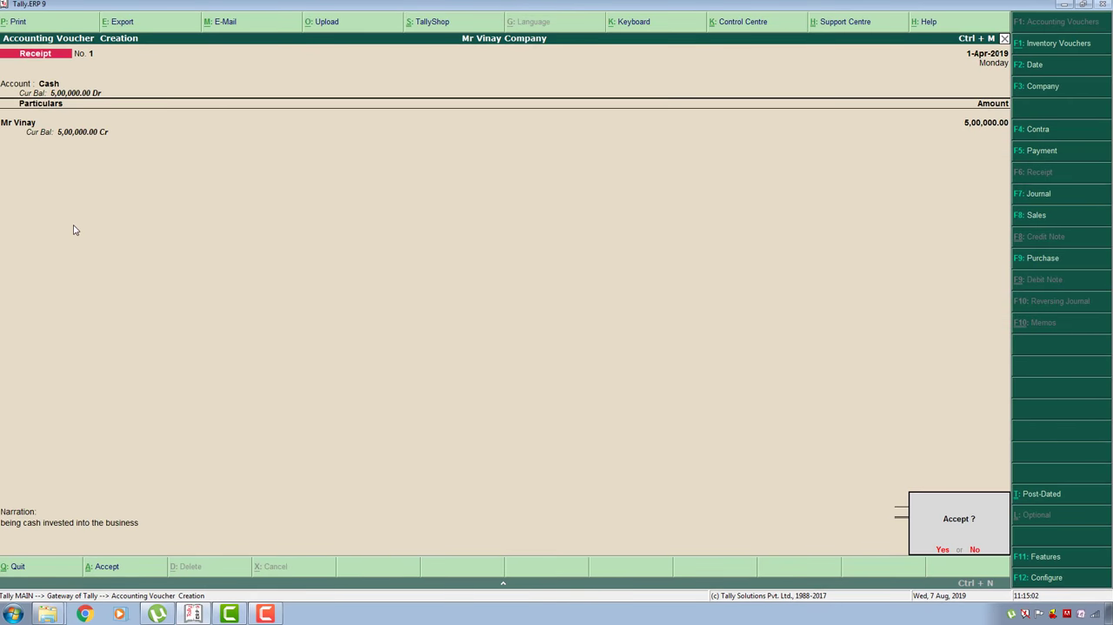
{"action": "key", "text": "Return"}
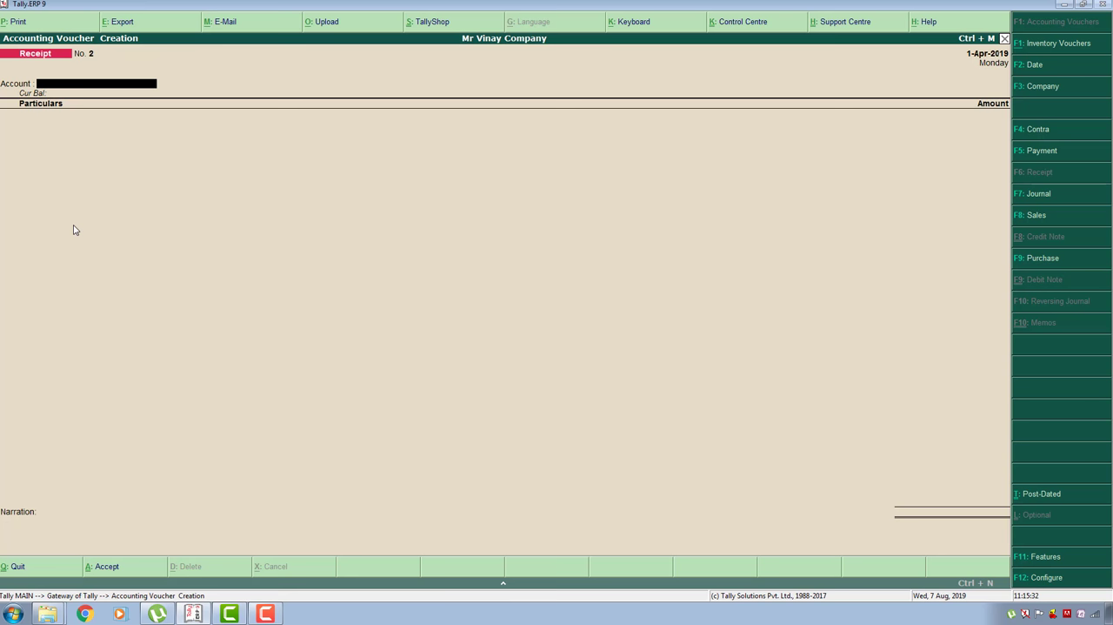
- Start a Payment voucher with Cash as the account and enter the Furniture ledger for 50000
{"action": "key", "text": "F5"}
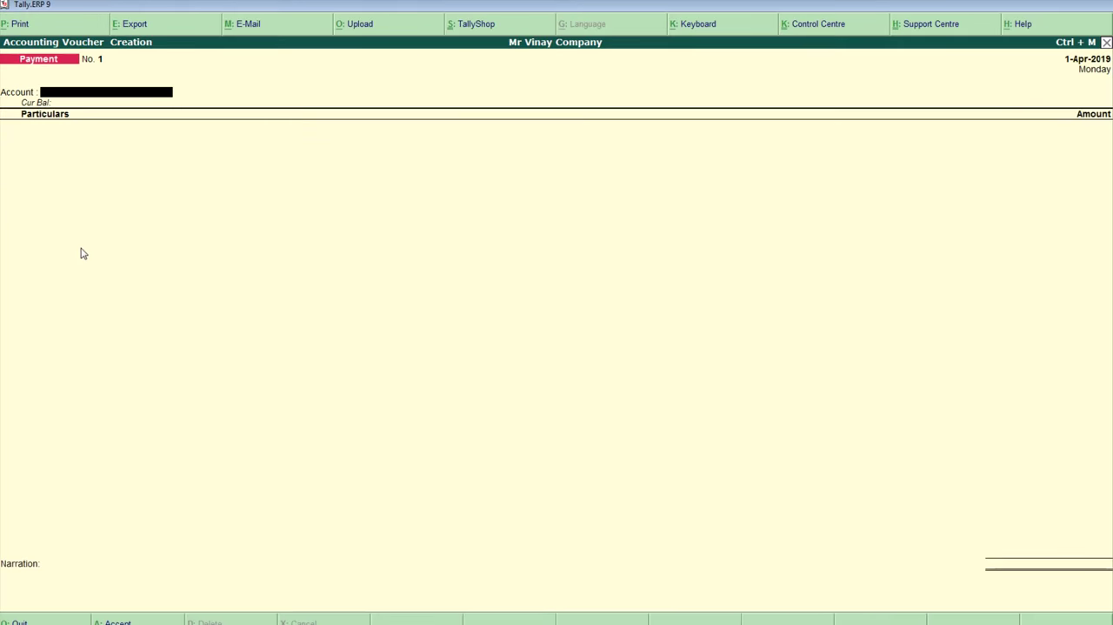
{"action": "key", "text": "Return"}
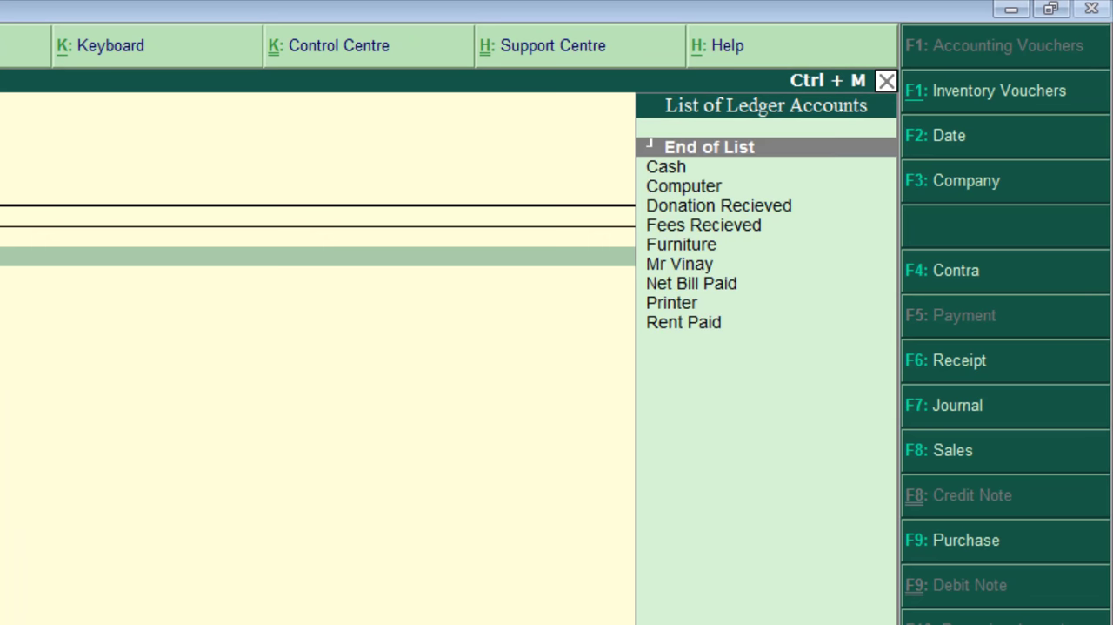
{"action": "key", "text": "Down"}
{"action": "type", "text": "f"}
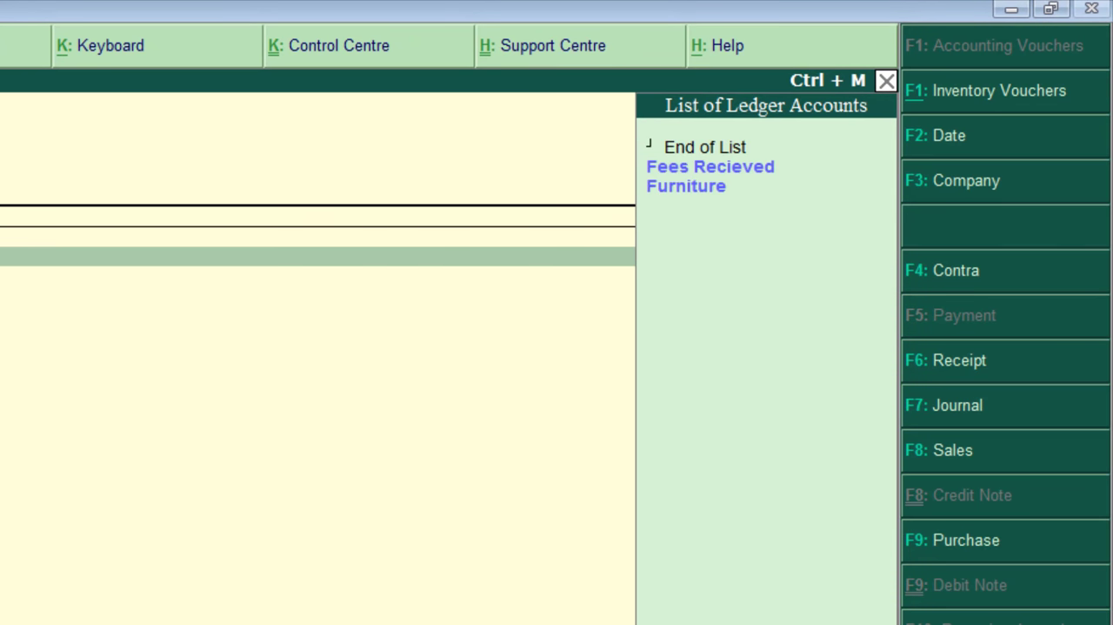
{"action": "key", "text": "Down"}
{"action": "key", "text": "Down"}
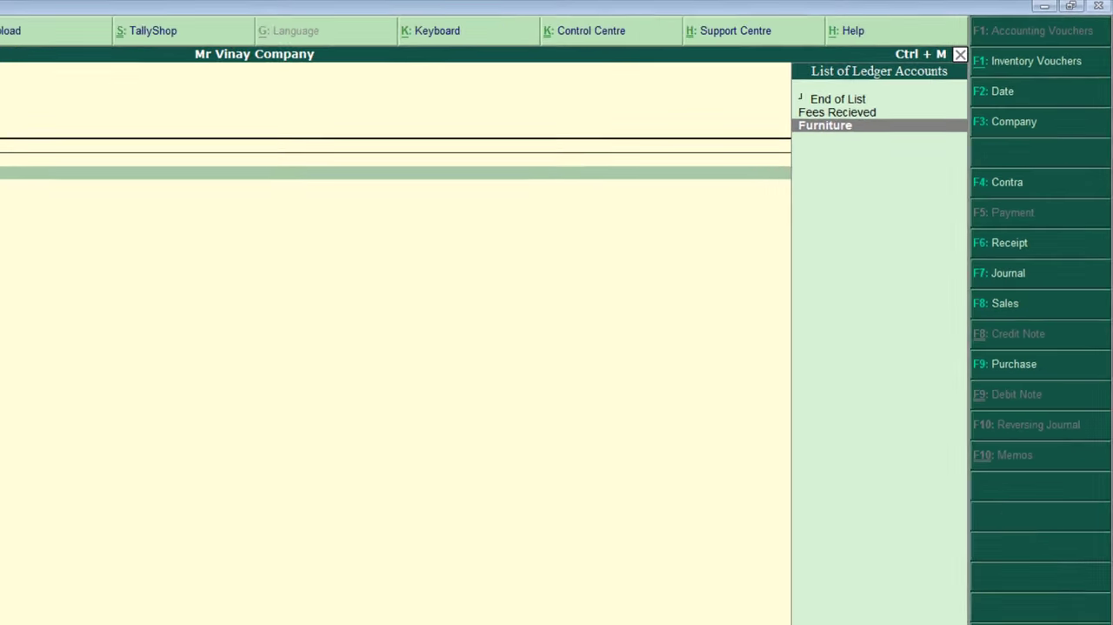
{"action": "key", "text": "Return"}
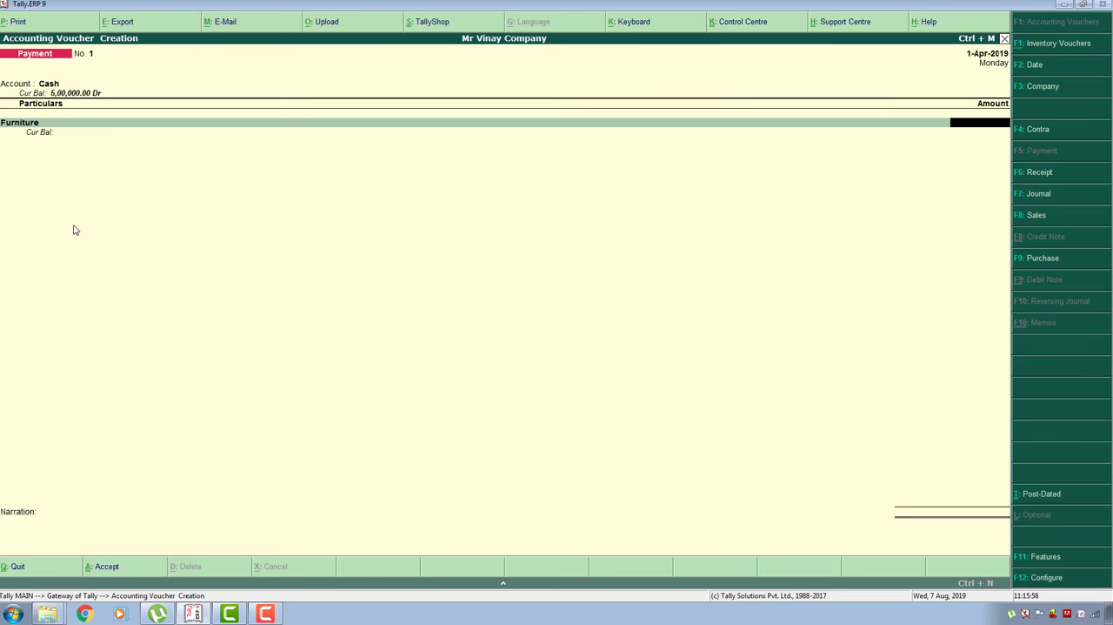
{"action": "type", "text": "5"}
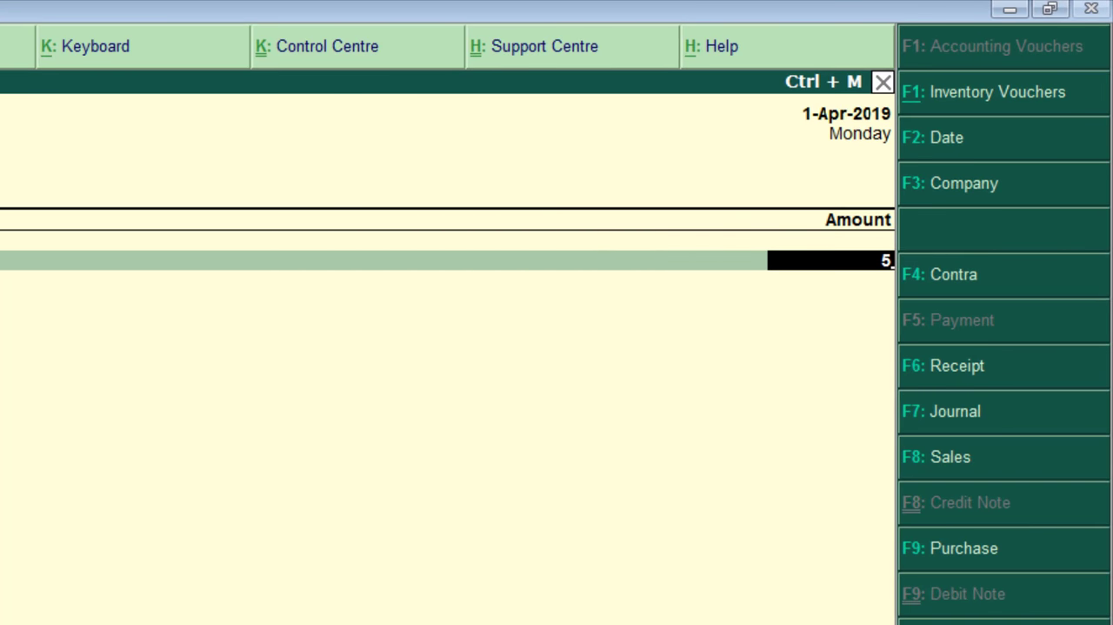
{"action": "type", "text": "0000"}
{"action": "key", "text": "Return"}
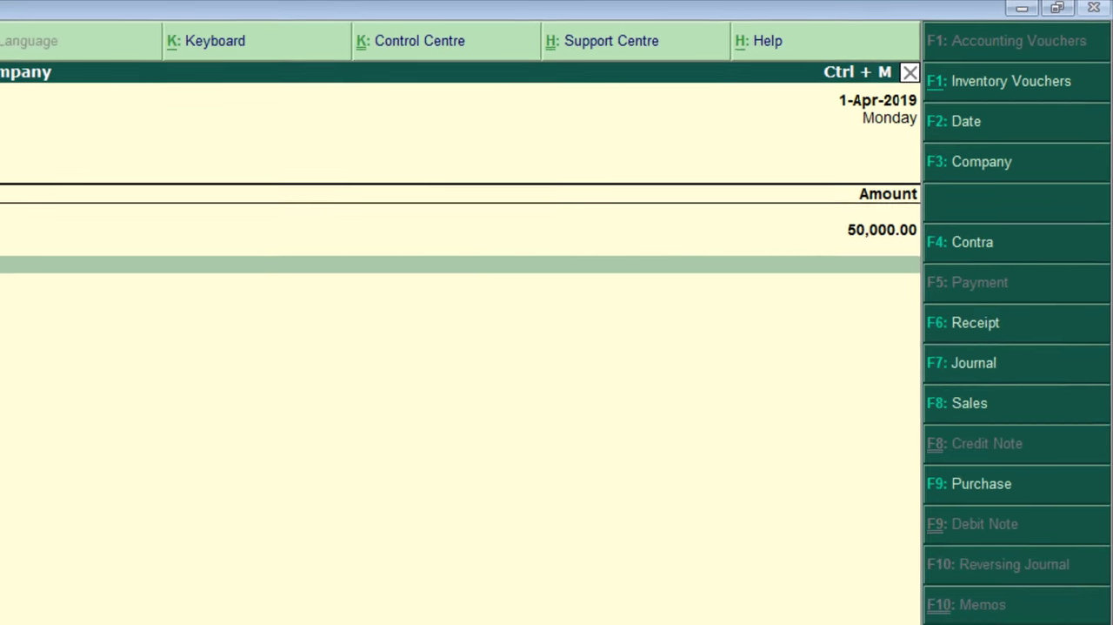
{"action": "key", "text": "Return"}
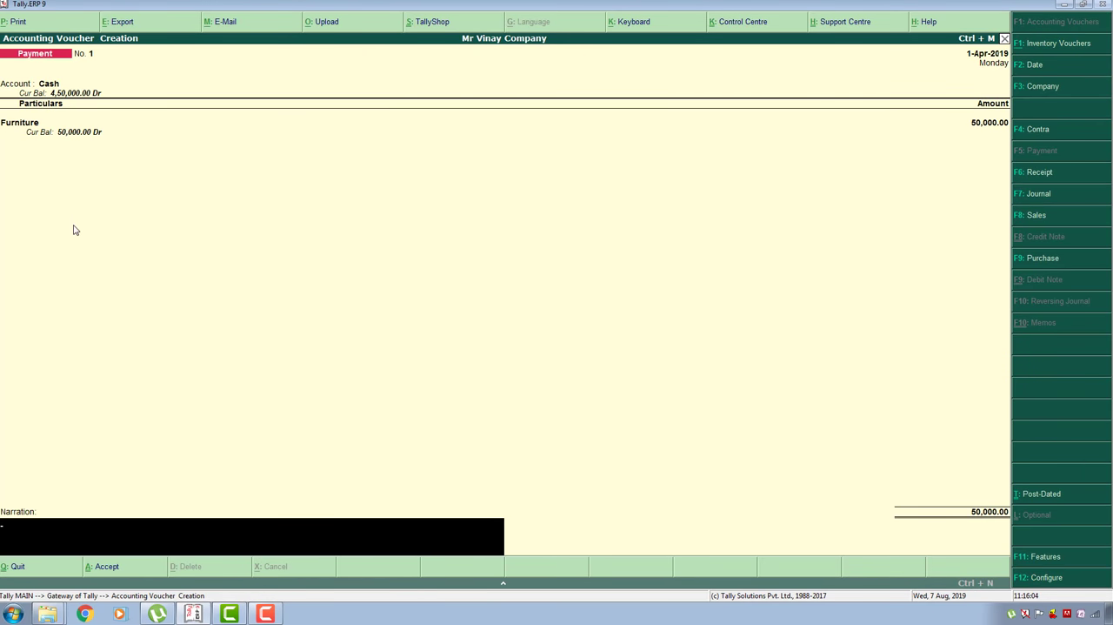
- Enter the narration "being furniture purchased" and save the Payment voucher
{"action": "type", "text": "bein"}
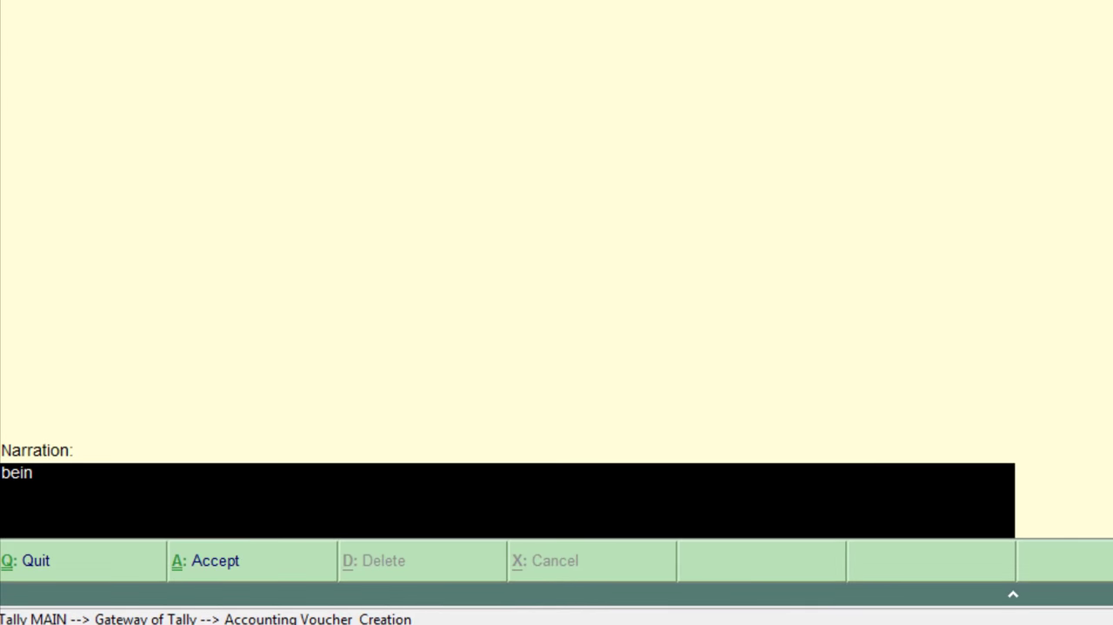
{"action": "type", "text": "g furniture purchased"}
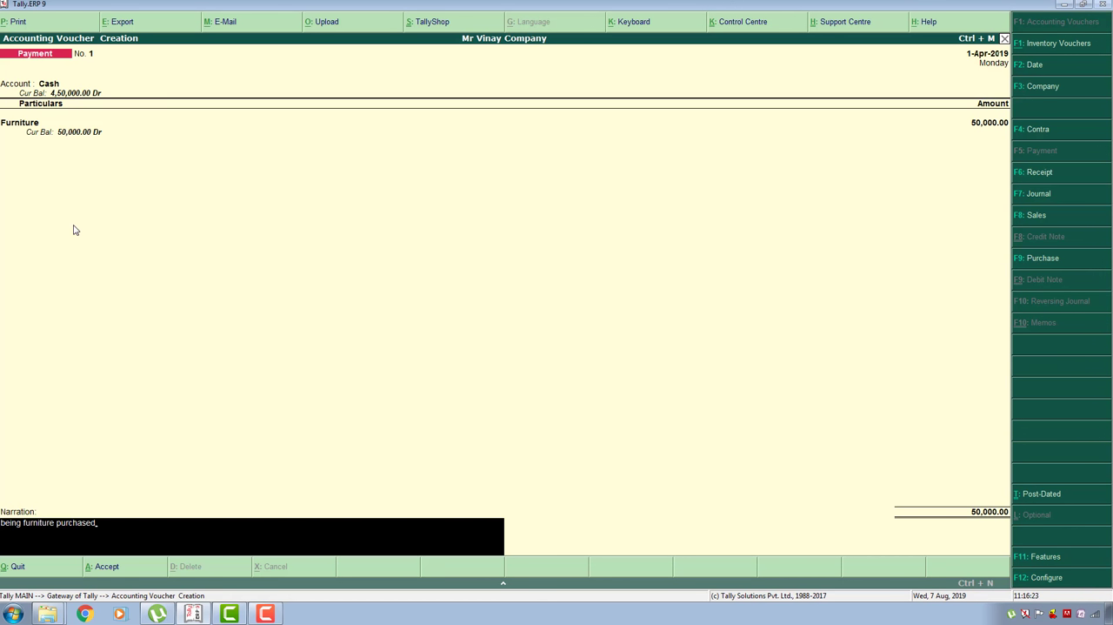
{"action": "key", "text": "Return"}
{"action": "key", "text": "y"}
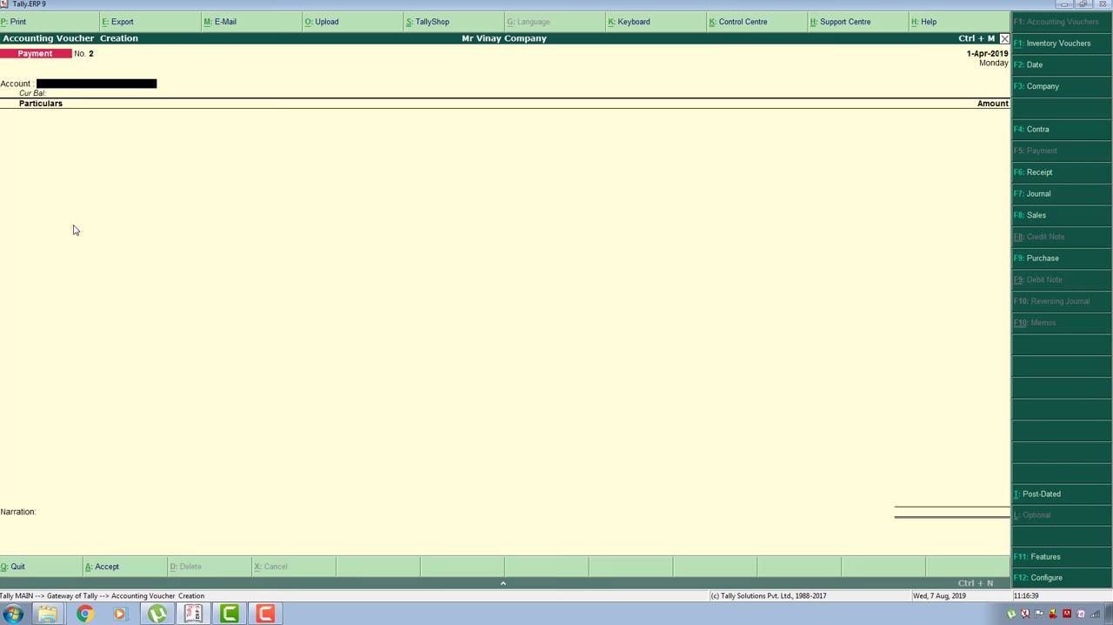
- Fill in the new Payment voucher with Cash as the account and the Computer ledger for 15,000
{"action": "key", "text": "Return"}
{"action": "type", "text": "Co"}
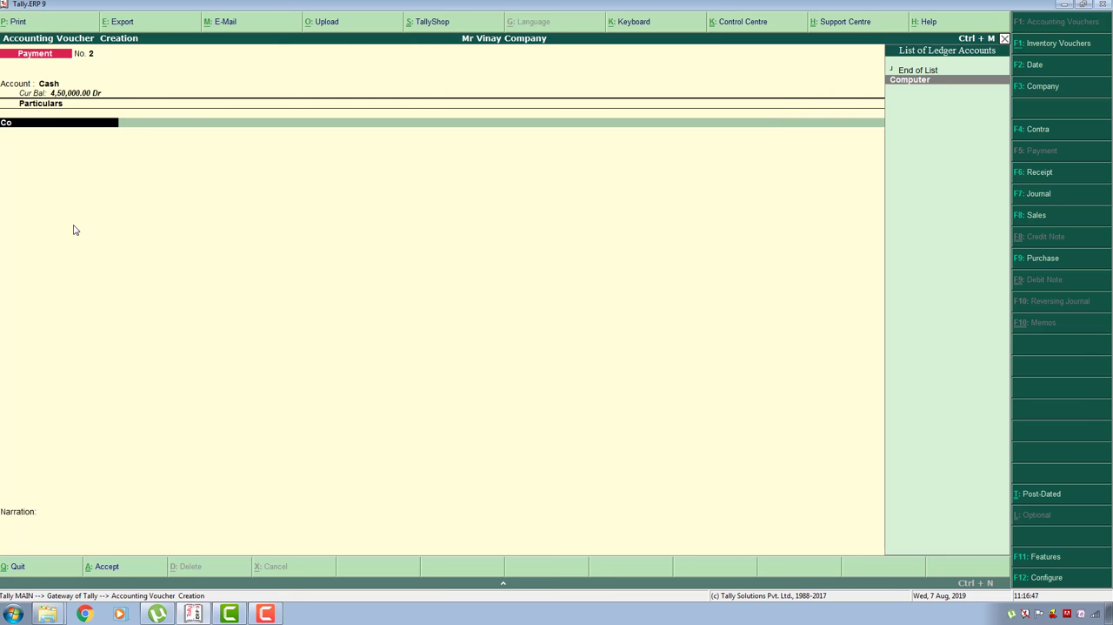
{"action": "key", "text": "Return"}
{"action": "type", "text": "15,"}
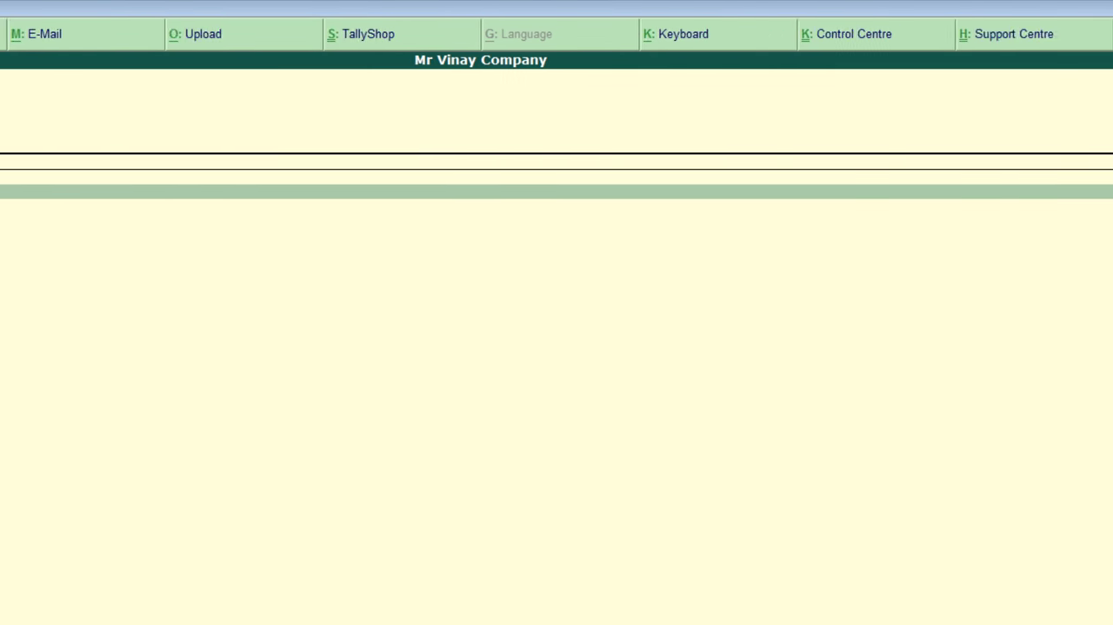
{"action": "type", "text": "000"}
{"action": "key", "text": "Return"}
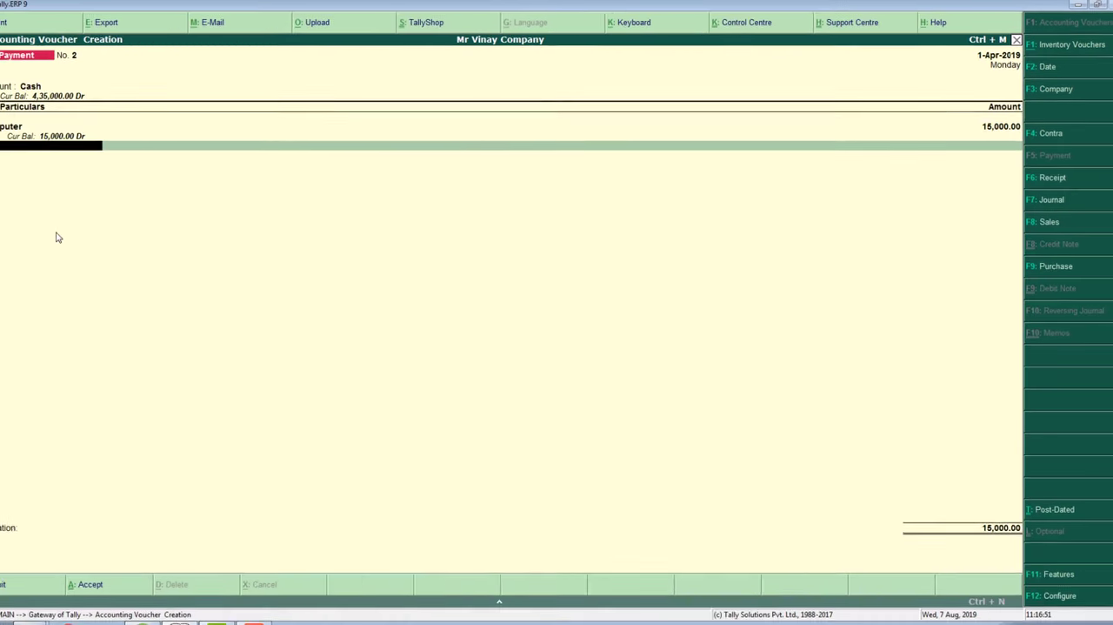
{"action": "key", "text": "Return"}
- Enter the narration "being computer purchased" and save the Payment voucher
{"action": "type", "text": "being comput"}
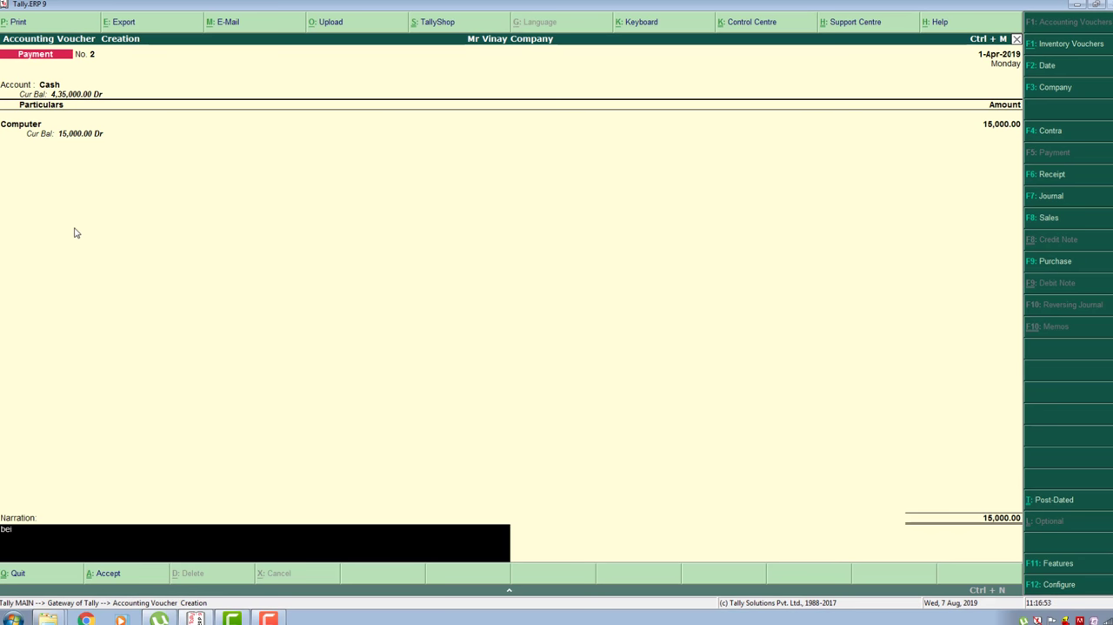
{"action": "type", "text": "er purchased"}
{"action": "key", "text": "Return"}
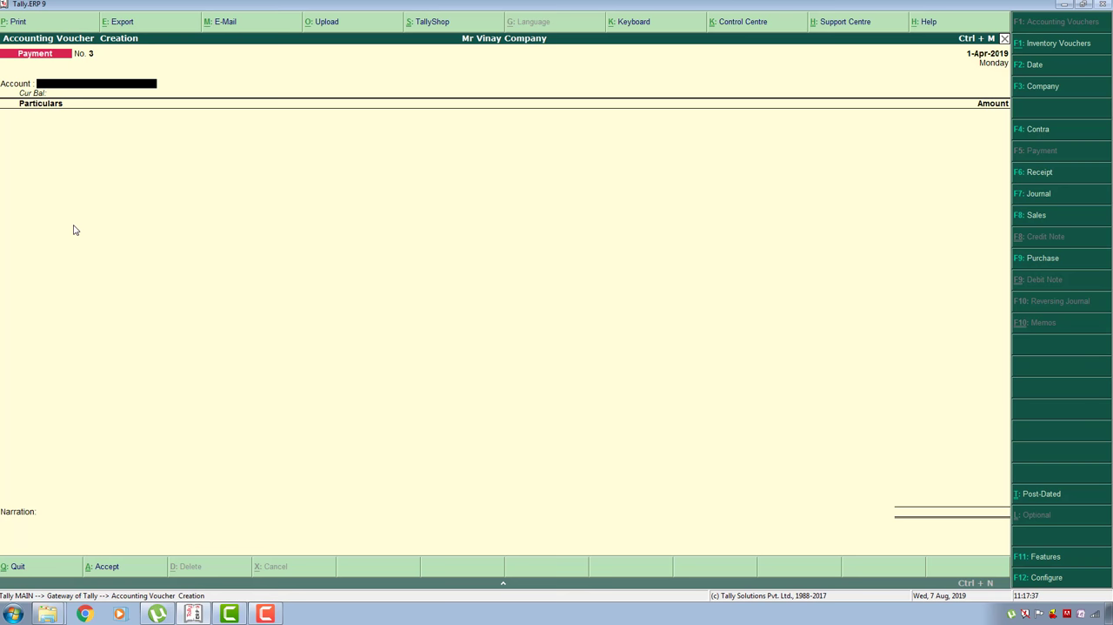
- Fill in the new Payment voucher with Cash as the account and the Rent Paid ledger for 8000
{"action": "key", "text": "space"}
{"action": "key", "text": "Return"}
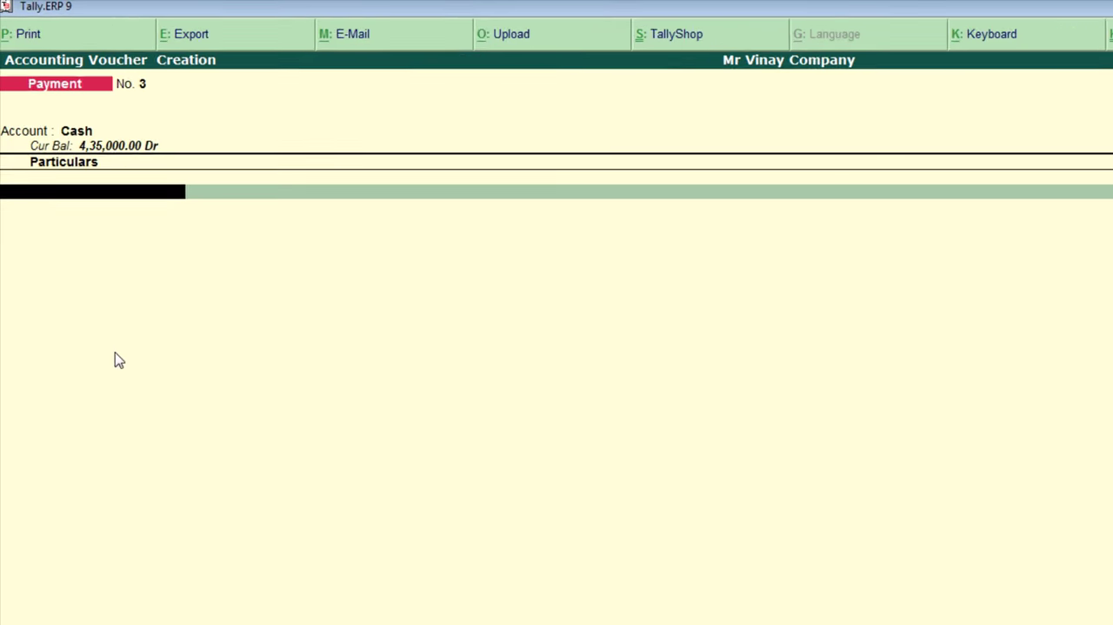
{"action": "type", "text": "Re"}
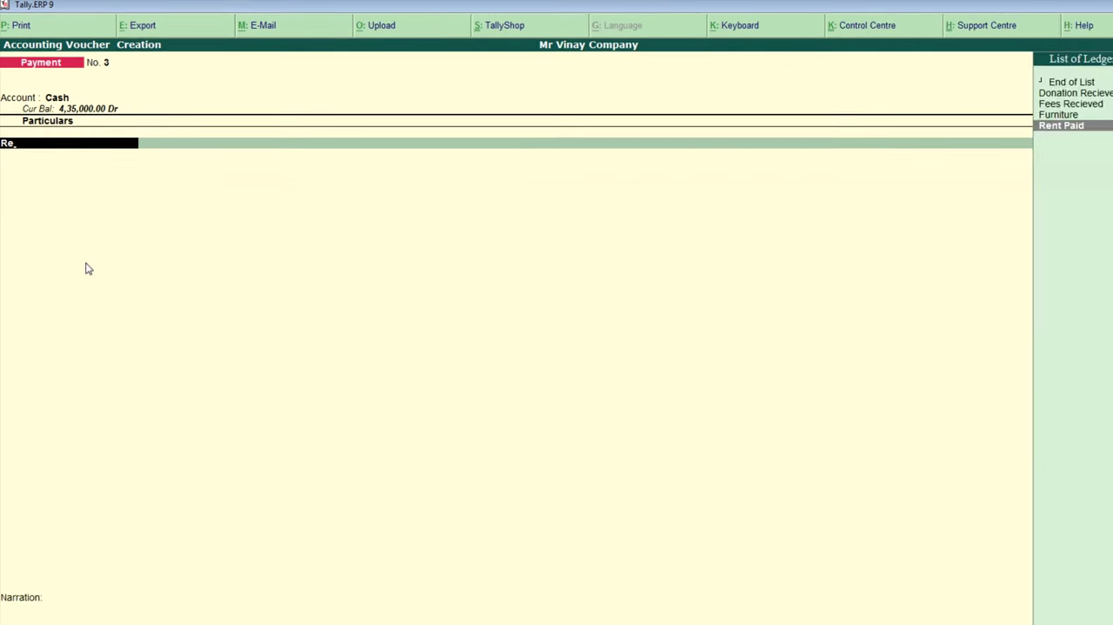
{"action": "key", "text": "Return"}
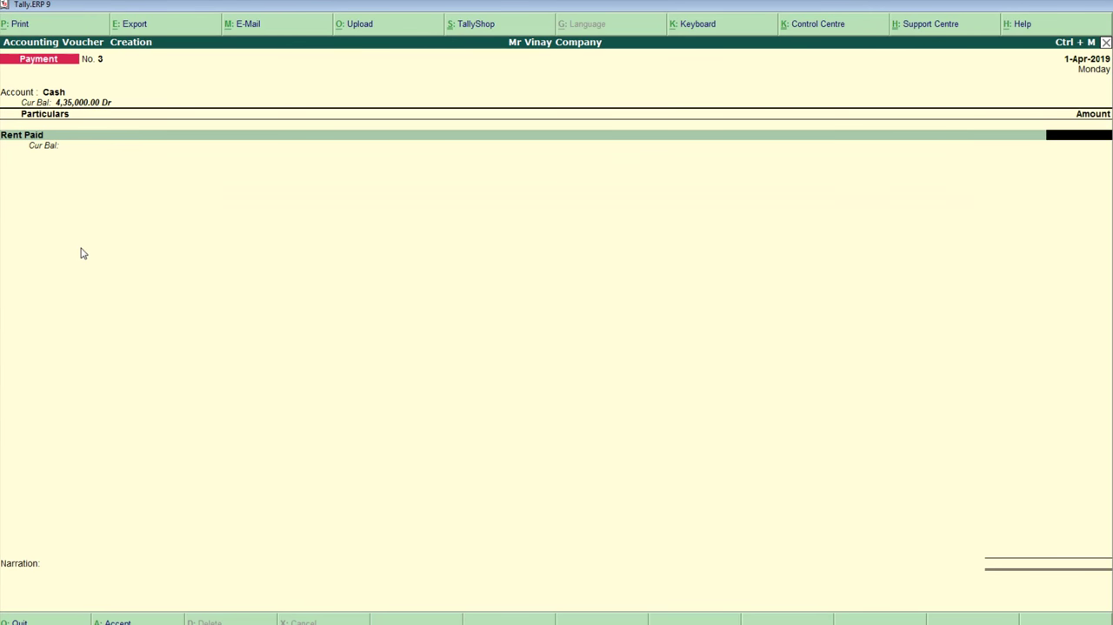
{"action": "type", "text": "8000"}
{"action": "key", "text": "Return"}
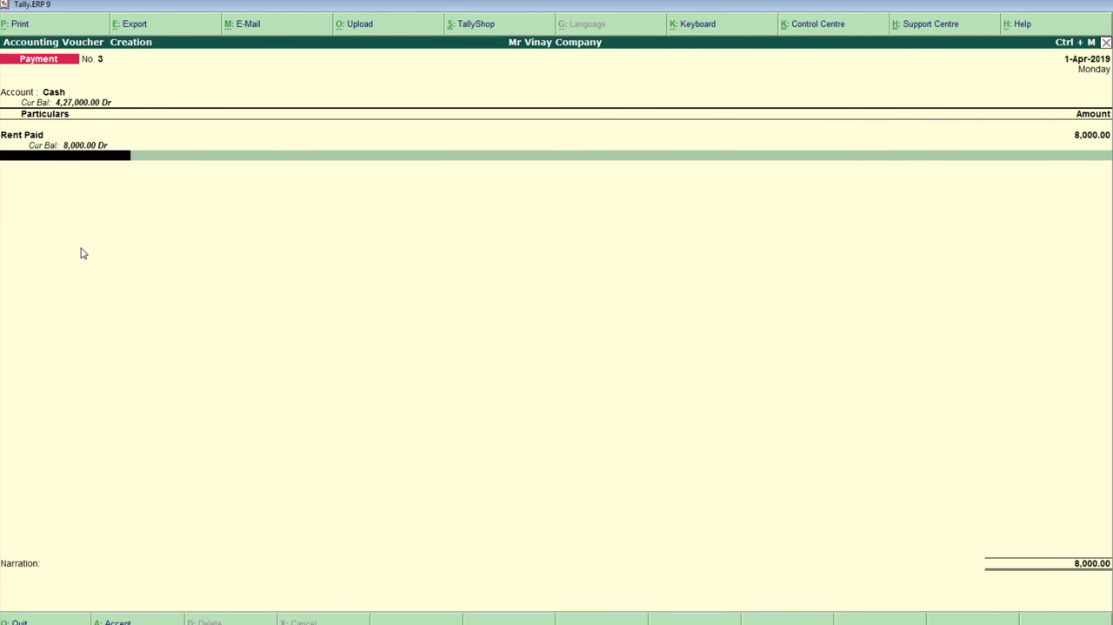
{"action": "key", "text": "Return"}
- Enter a narration starting "being rent paid" that mentions the june month, and save the Payment voucher
{"action": "type", "text": "being "}
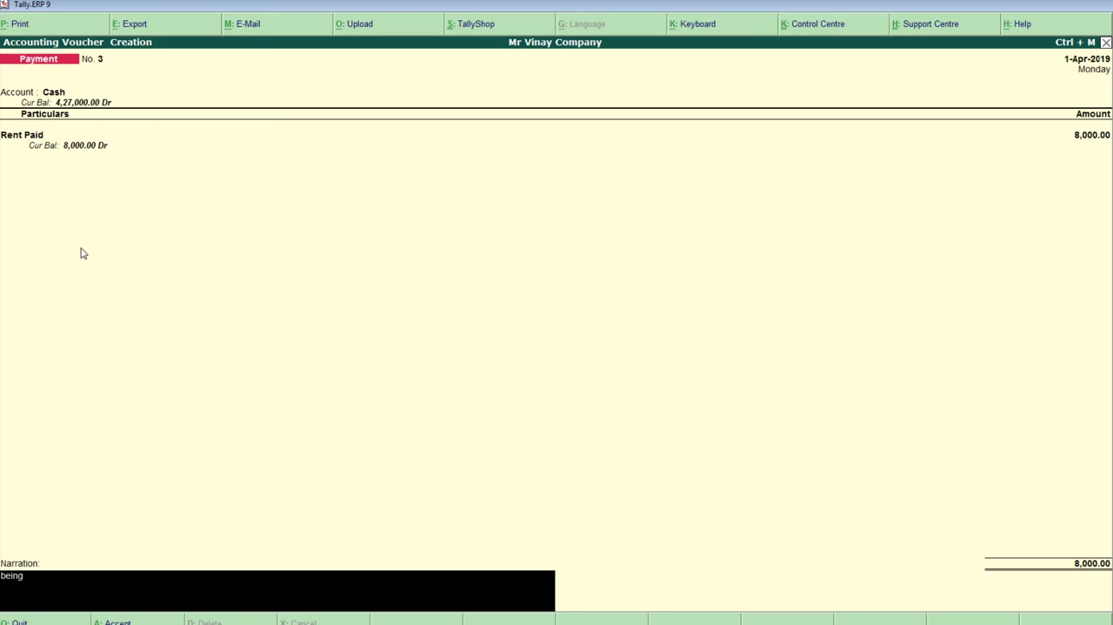
{"action": "type", "text": "rent paidn"}
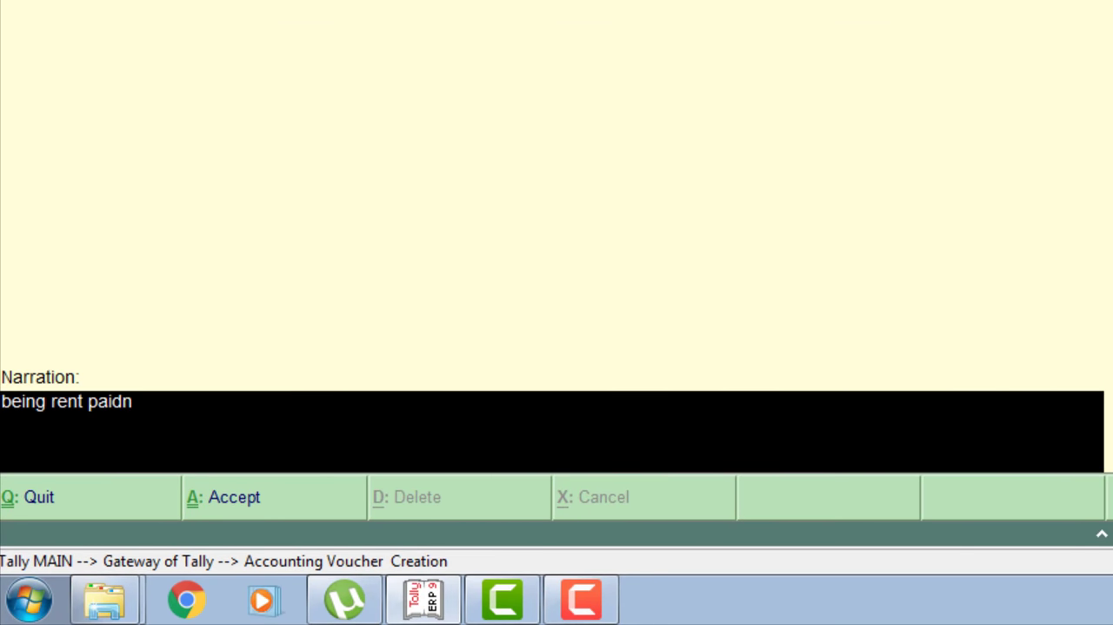
{"action": "key", "text": "BackSpace"}
{"action": "type", "text": "june mont"}
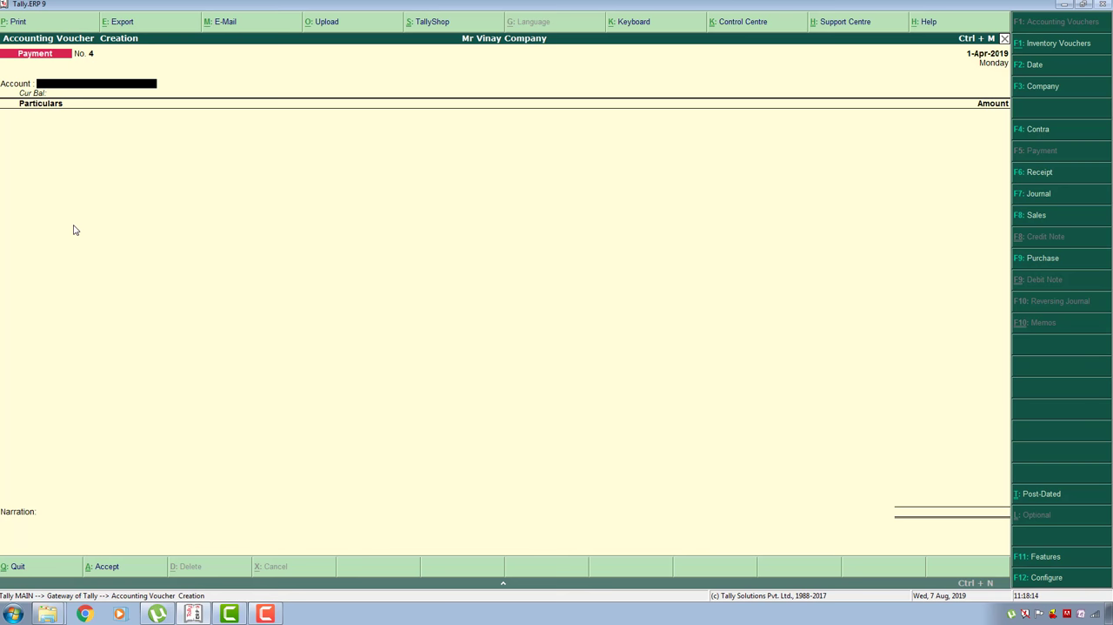
- Fill in the new Payment voucher with Cash as the account and the Net Bill Paid ledger for 800
{"action": "key", "text": "space"}
{"action": "key", "text": "Return"}
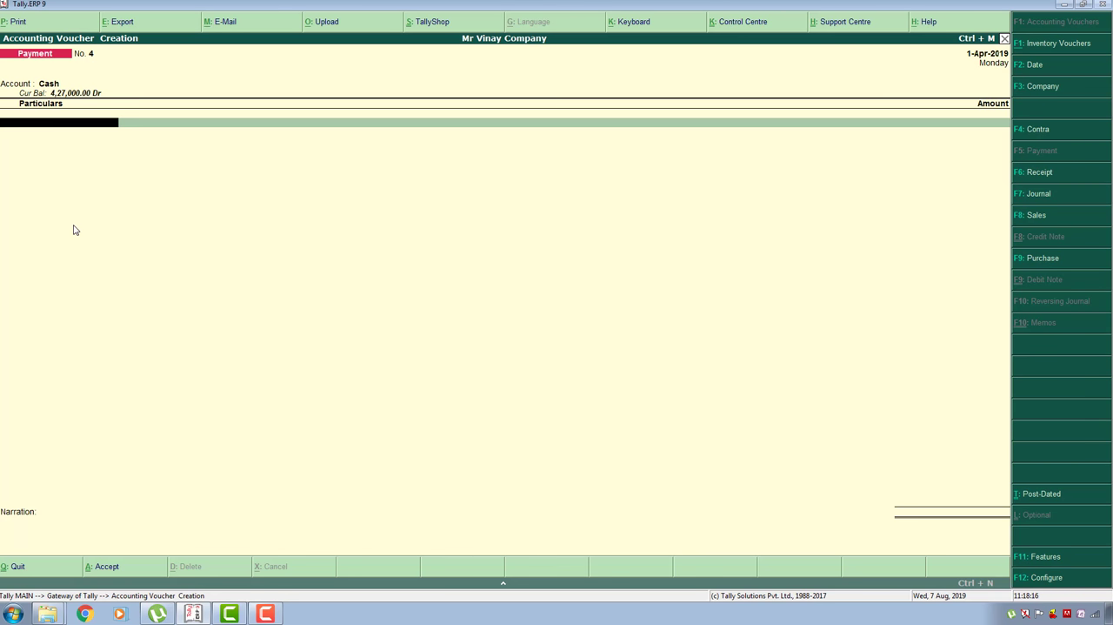
{"action": "key", "text": "Return"}
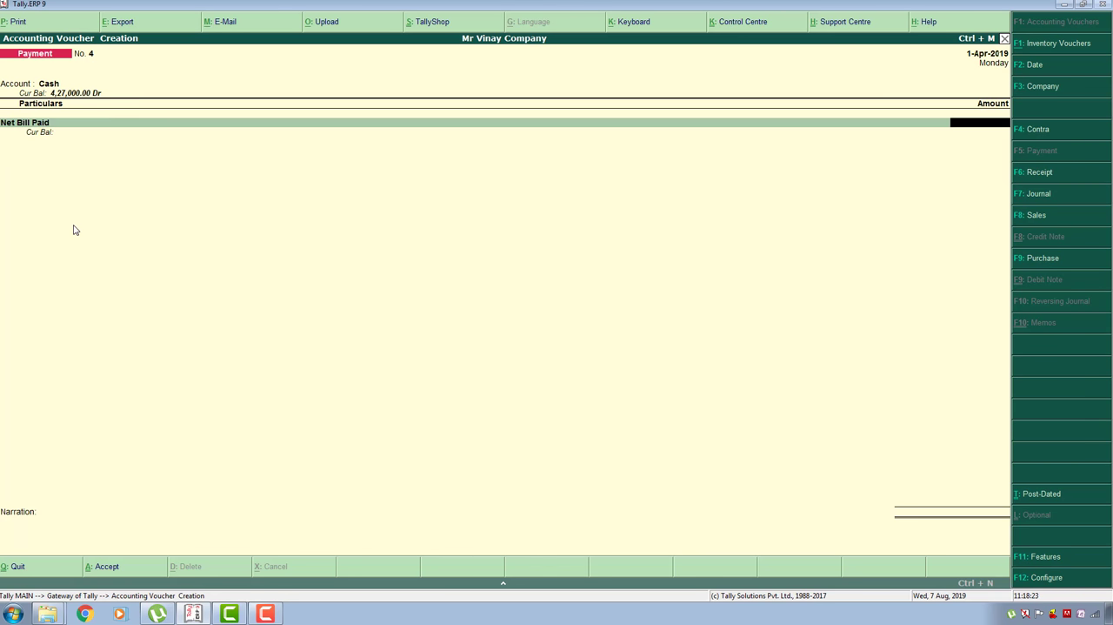
{"action": "type", "text": "800"}
{"action": "key", "text": "Return"}
{"action": "key", "text": "Return"}
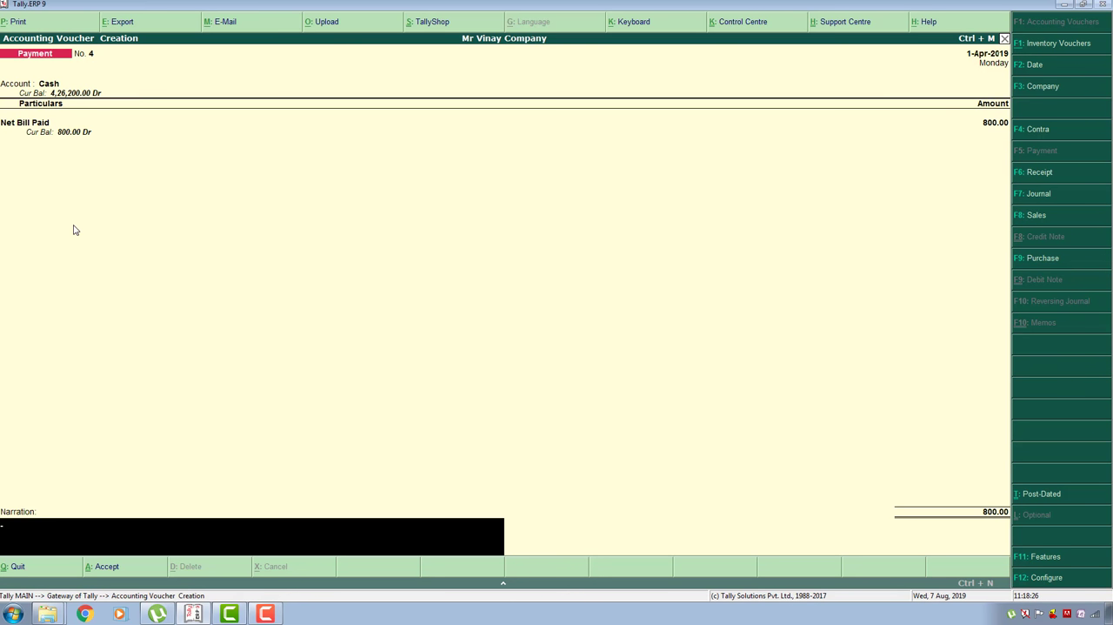
- Enter the narration "being net bill paid" and save the Payment voucher
{"action": "type", "text": "being net bill paid"}
{"action": "key", "text": "Return"}
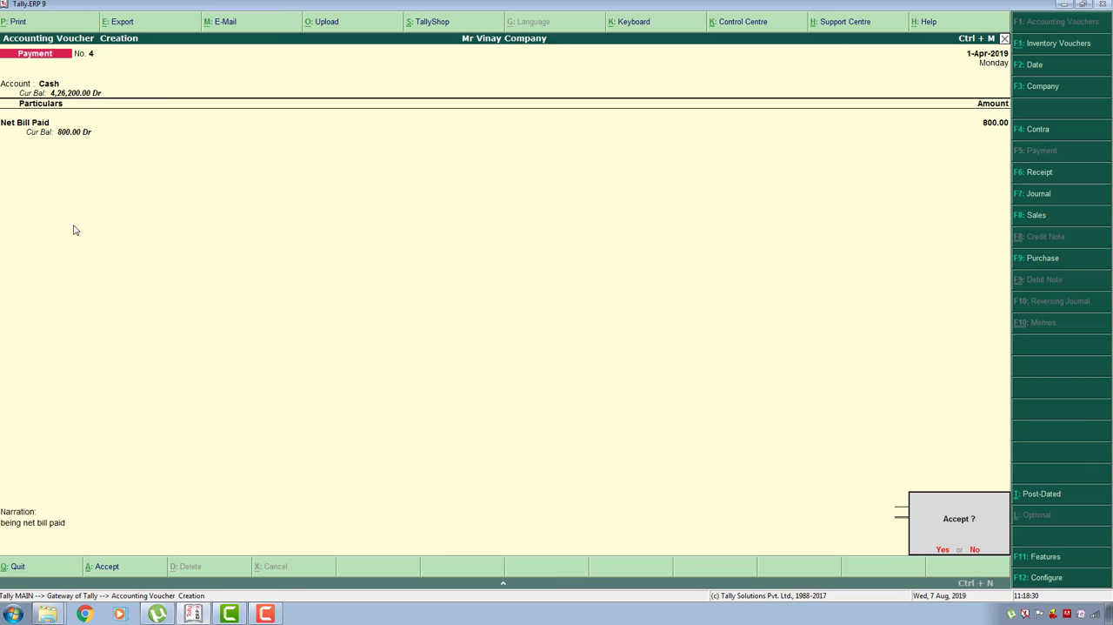
{"action": "key", "text": "Return"}
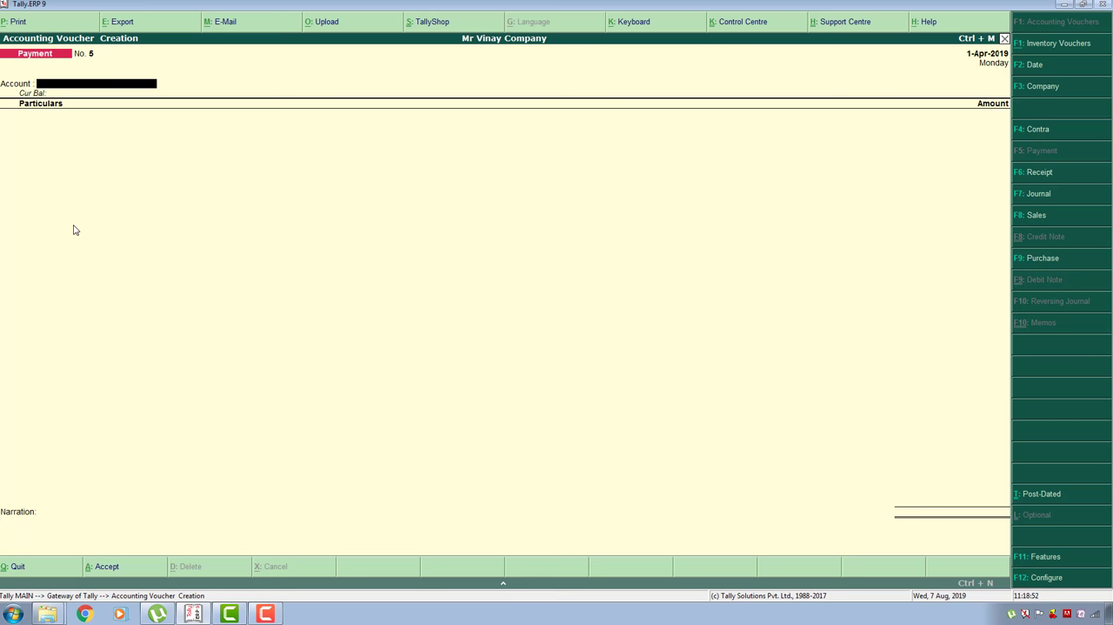
- Start a Receipt voucher with Cash as the account and enter the Fees Recieved ledger for 10,000
{"action": "key", "text": "F6"}
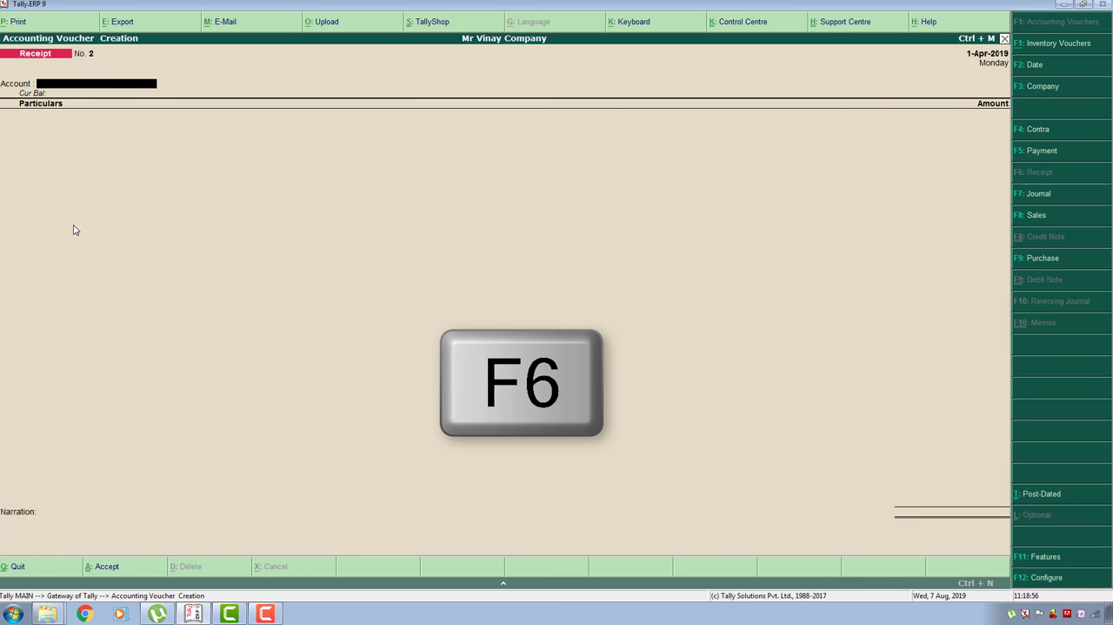
{"action": "key", "text": "Return"}
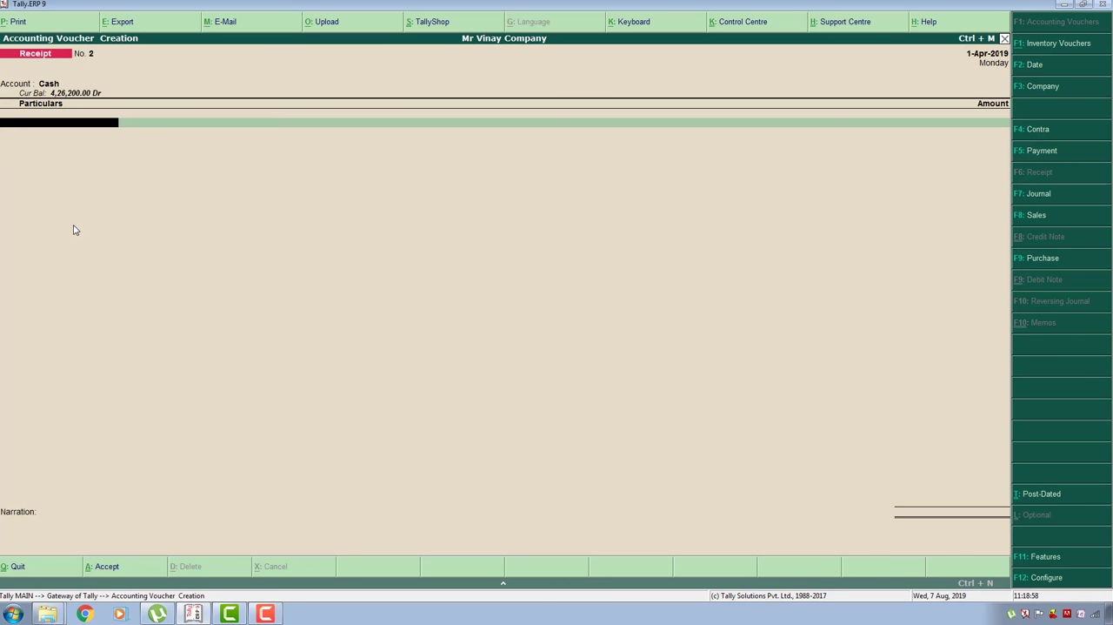
{"action": "type", "text": "Fe"}
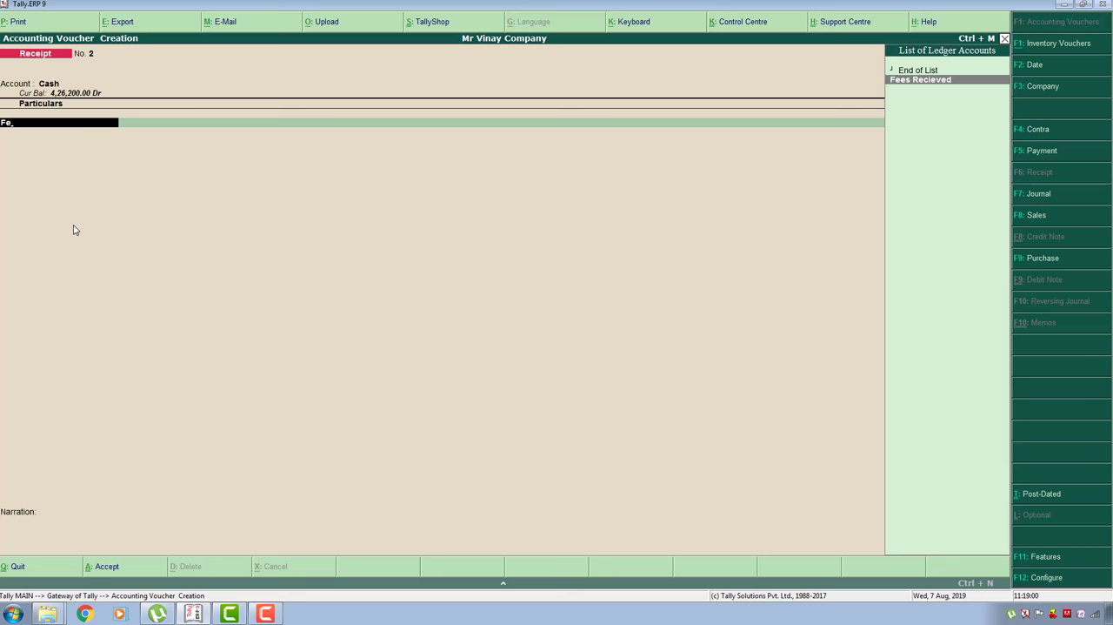
{"action": "key", "text": "Return"}
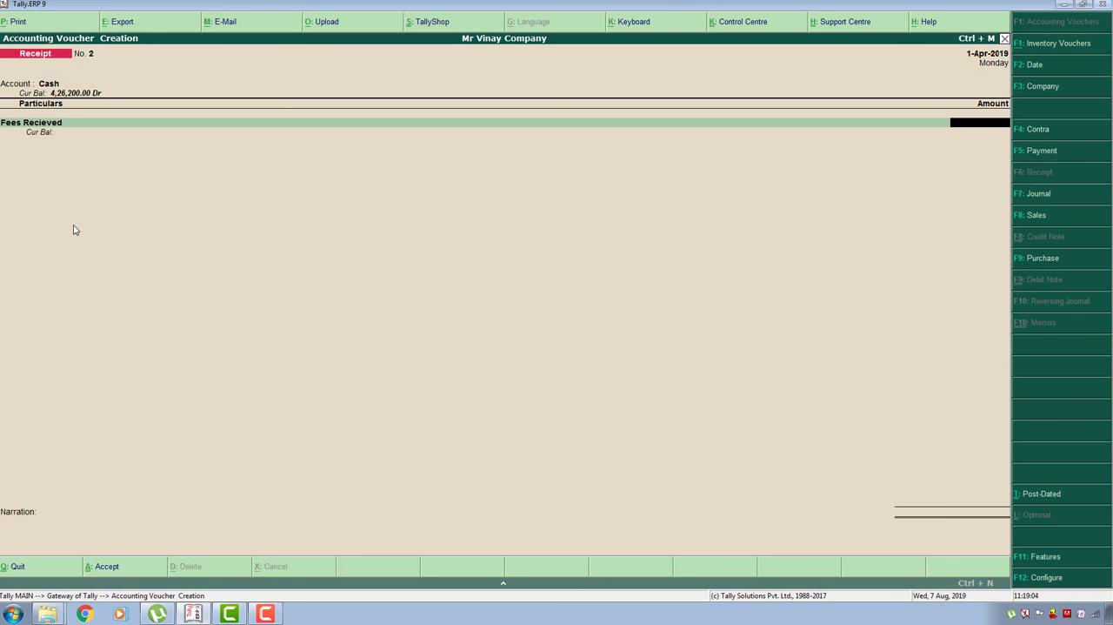
{"action": "type", "text": "10,000"}
{"action": "key", "text": "Return"}
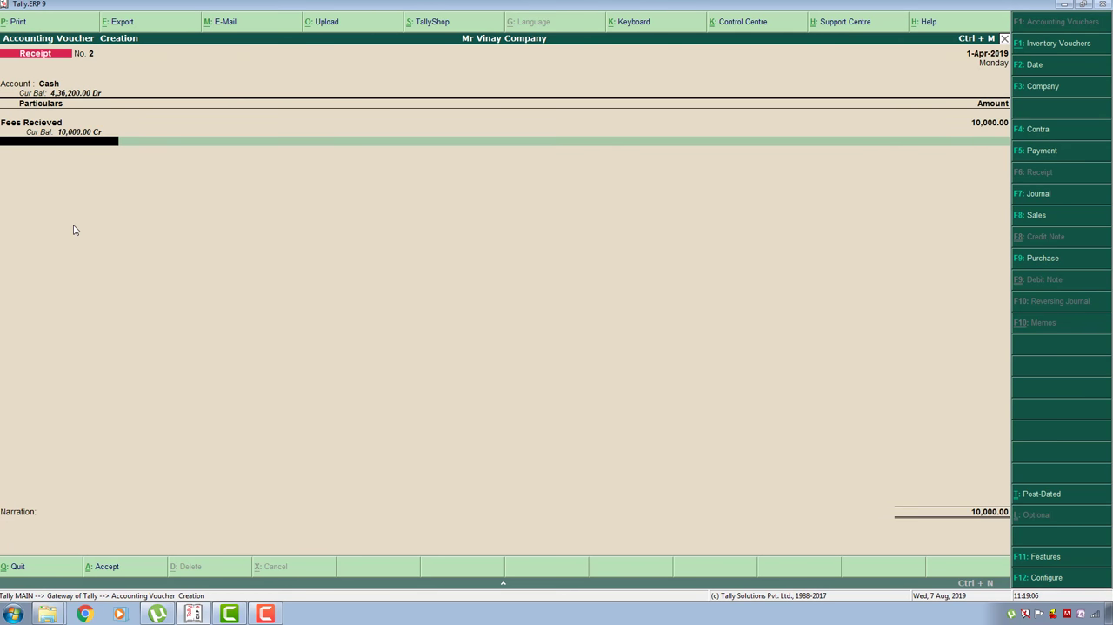
{"action": "key", "text": "Return"}
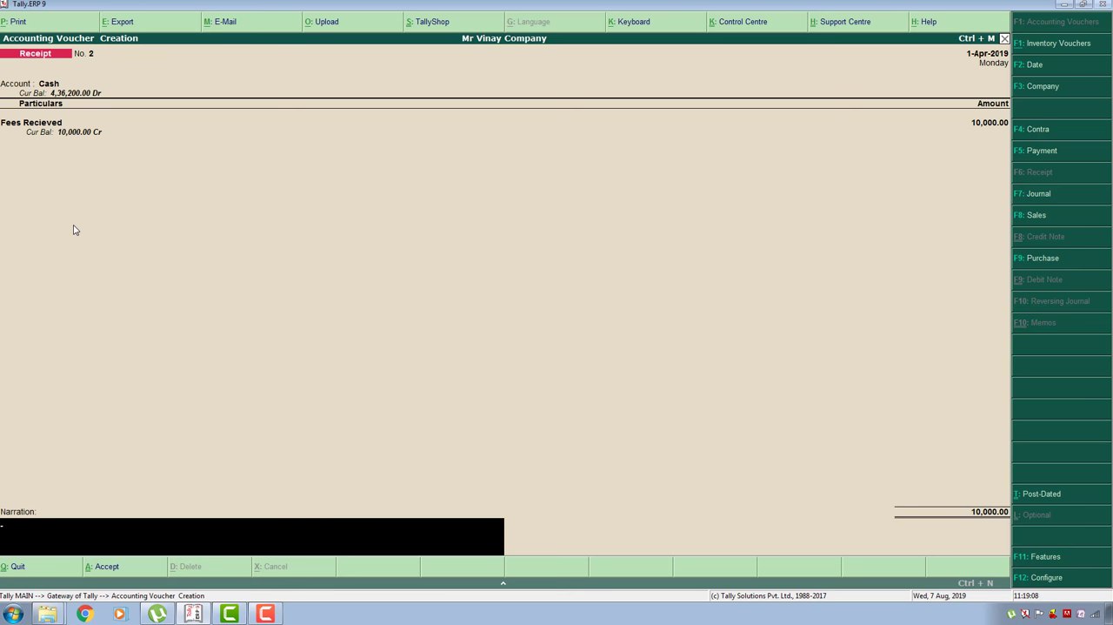
- Enter the narration "being fees recieved" and save the Receipt voucher
{"action": "type", "text": "being fees recief"}
{"action": "key", "text": "Return"}
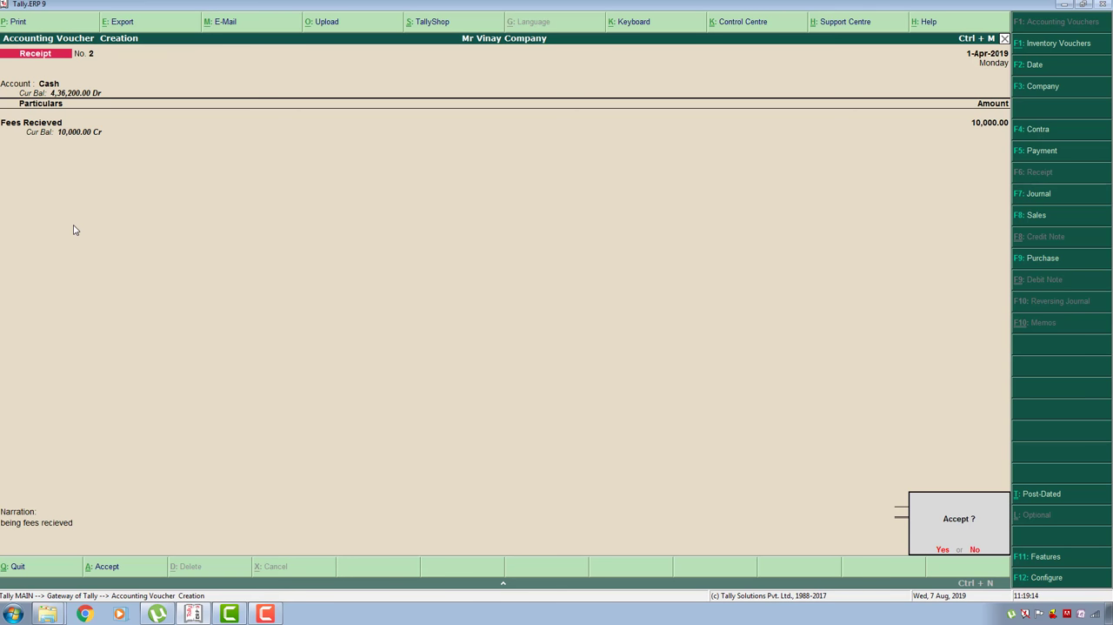
{"action": "key", "text": "Return"}
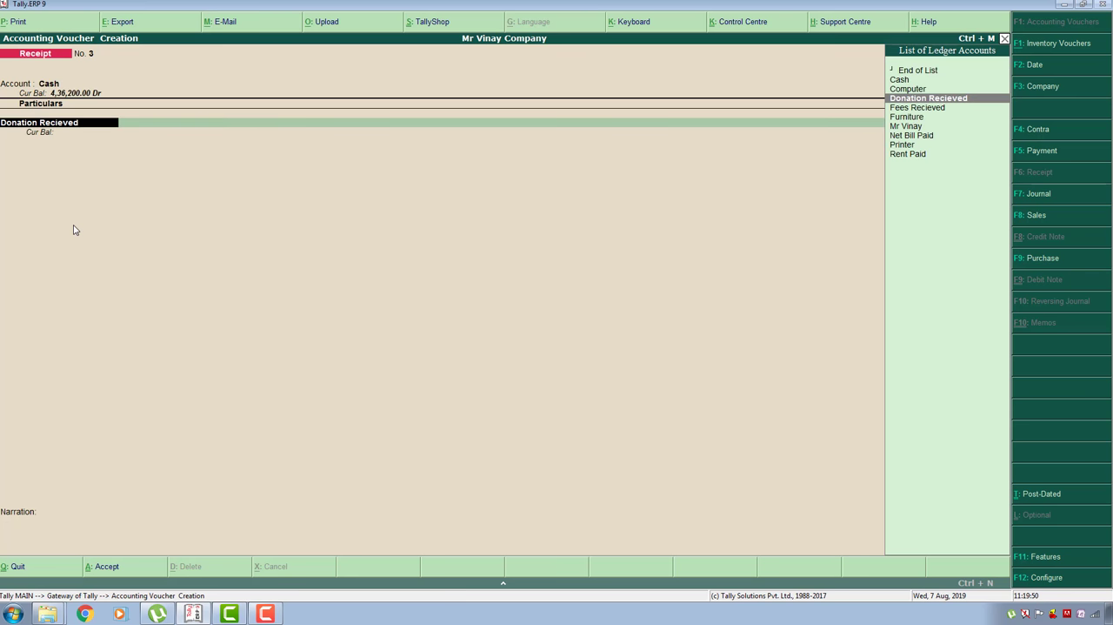
- Enter the Donation Recieved ledger for 20000 in the new Receipt voucher
{"action": "key", "text": "Return"}
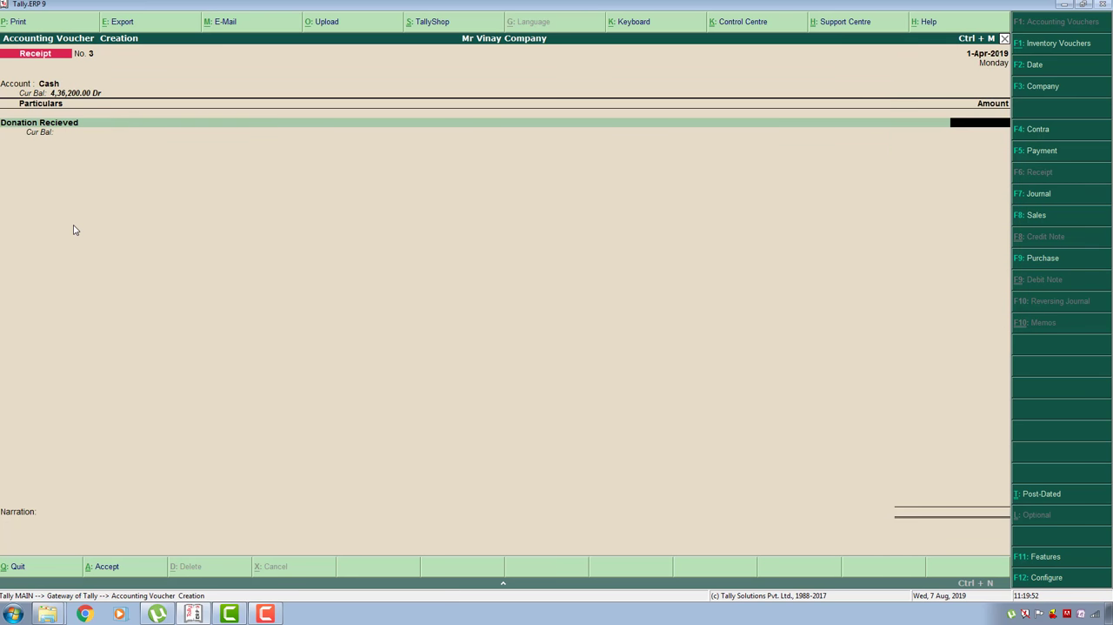
{"action": "type", "text": "20000"}
{"action": "key", "text": "Return"}
{"action": "key", "text": "Return"}
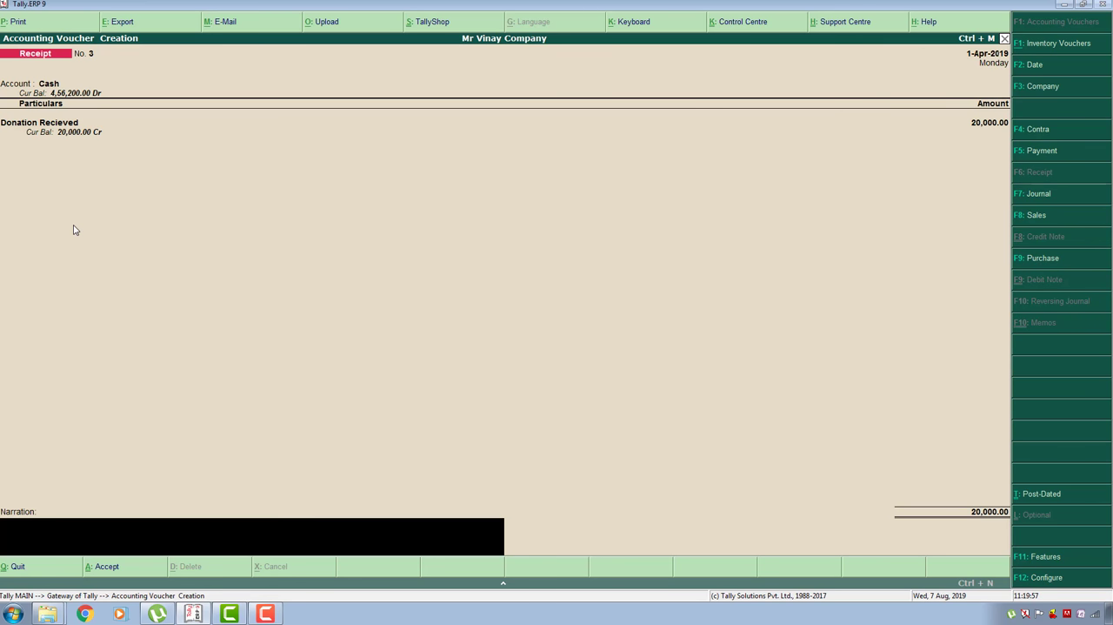
- Enter the narration "being donation received" and save the Receipt voucher
{"action": "type", "text": "being donation received"}
{"action": "key", "text": "Return"}
{"action": "key", "text": "Return"}
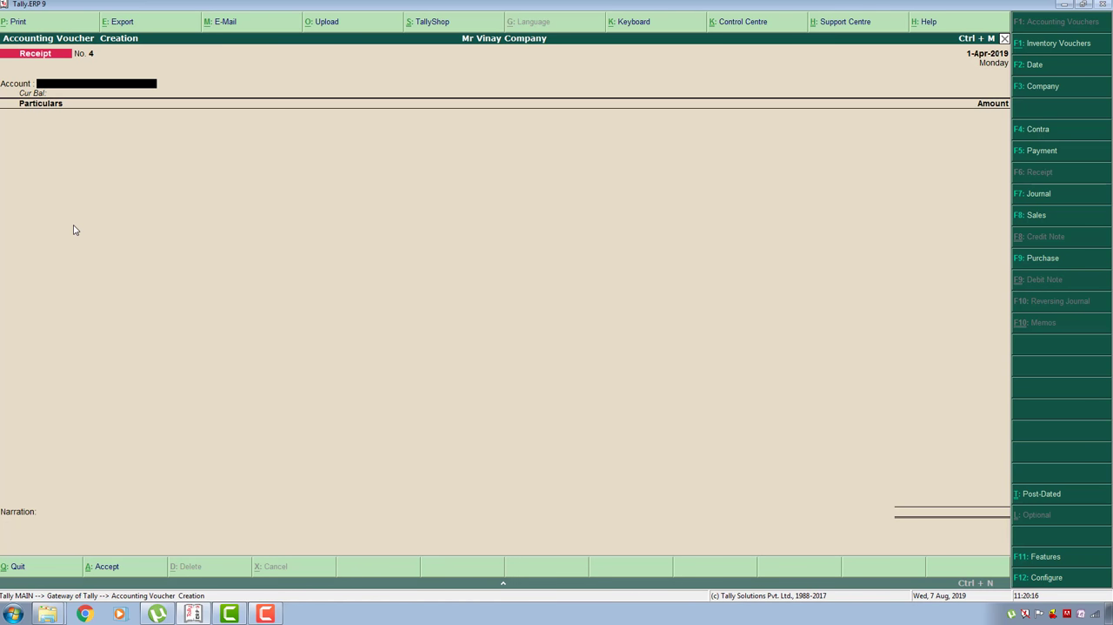
- Start a Payment voucher with Cash as the account and enter the Printer ledger for 5000
{"action": "key", "text": "F5"}
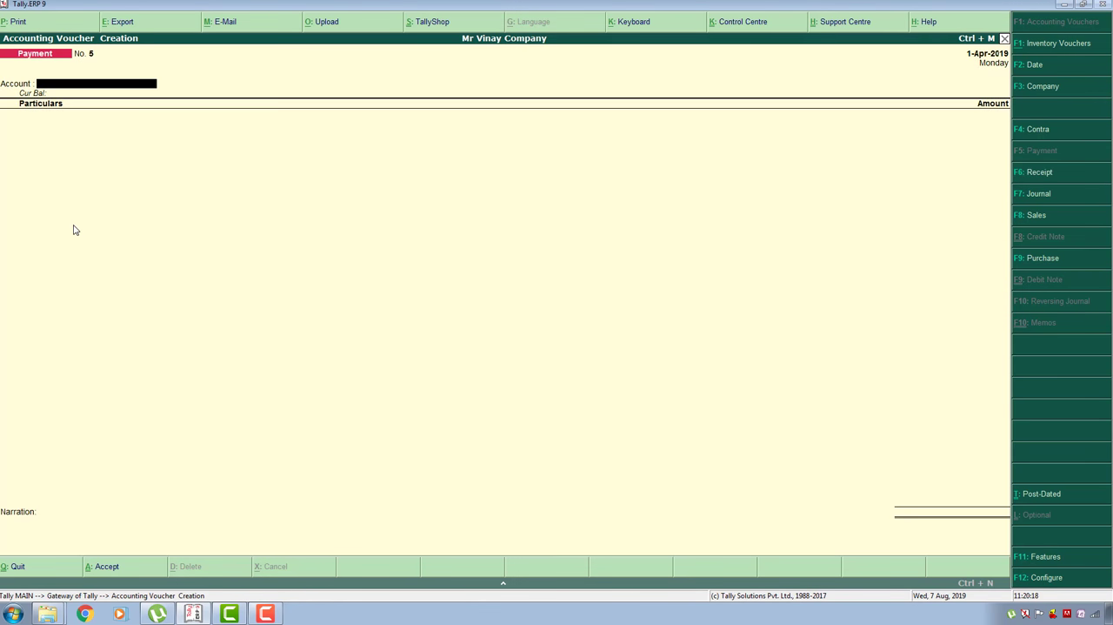
{"action": "type", "text": "c"}
{"action": "key", "text": "Return"}
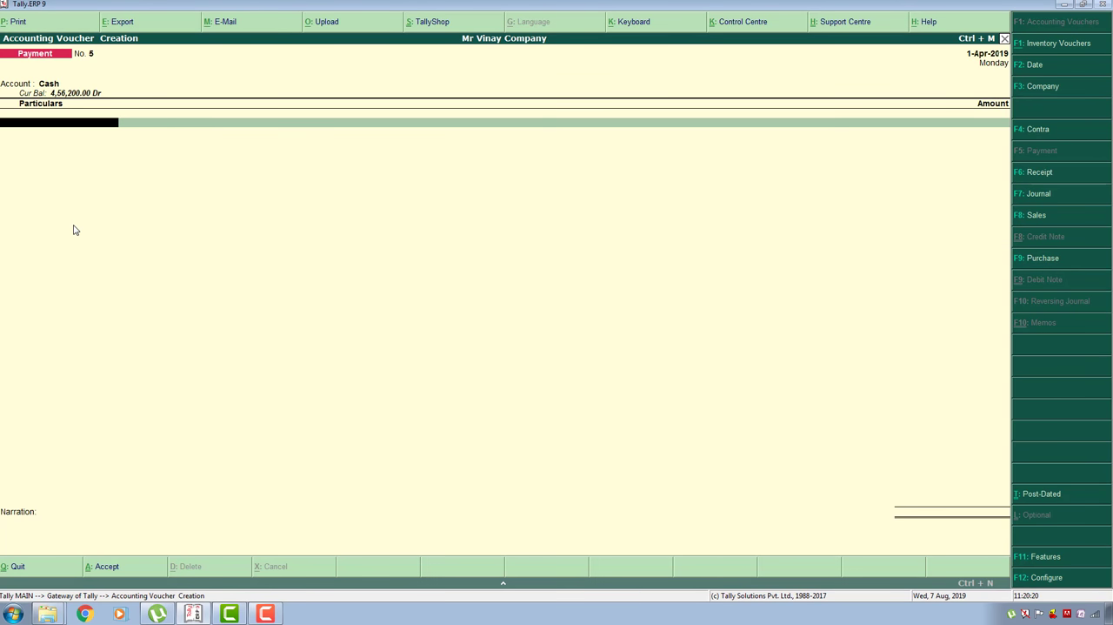
{"action": "type", "text": "Pri"}
{"action": "key", "text": "Return"}
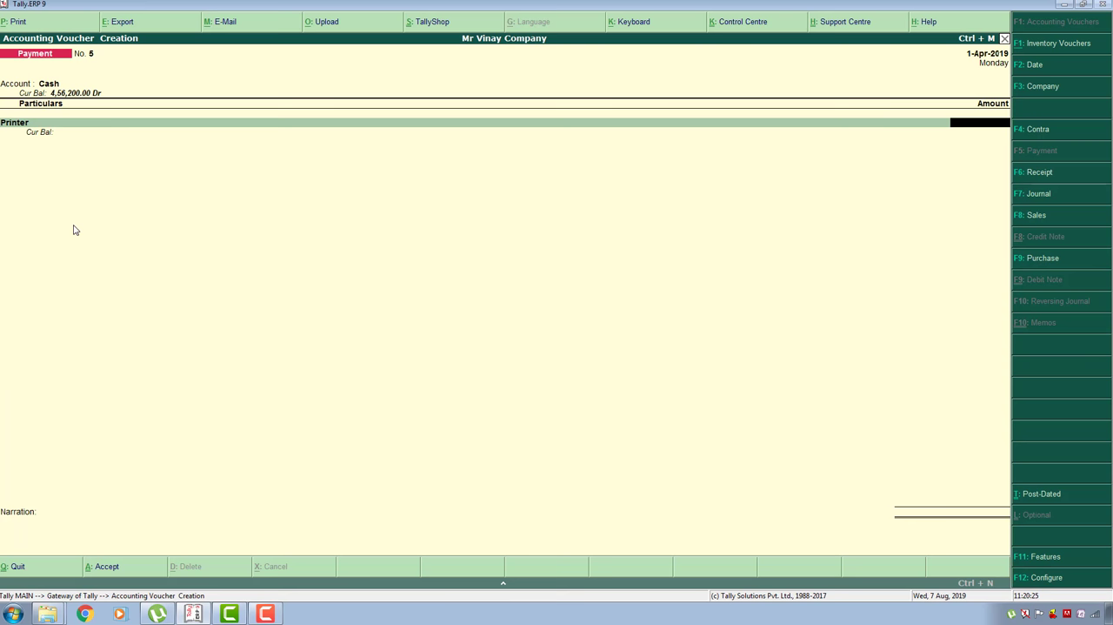
{"action": "type", "text": "5000"}
{"action": "key", "text": "Return"}
{"action": "key", "text": "Return"}
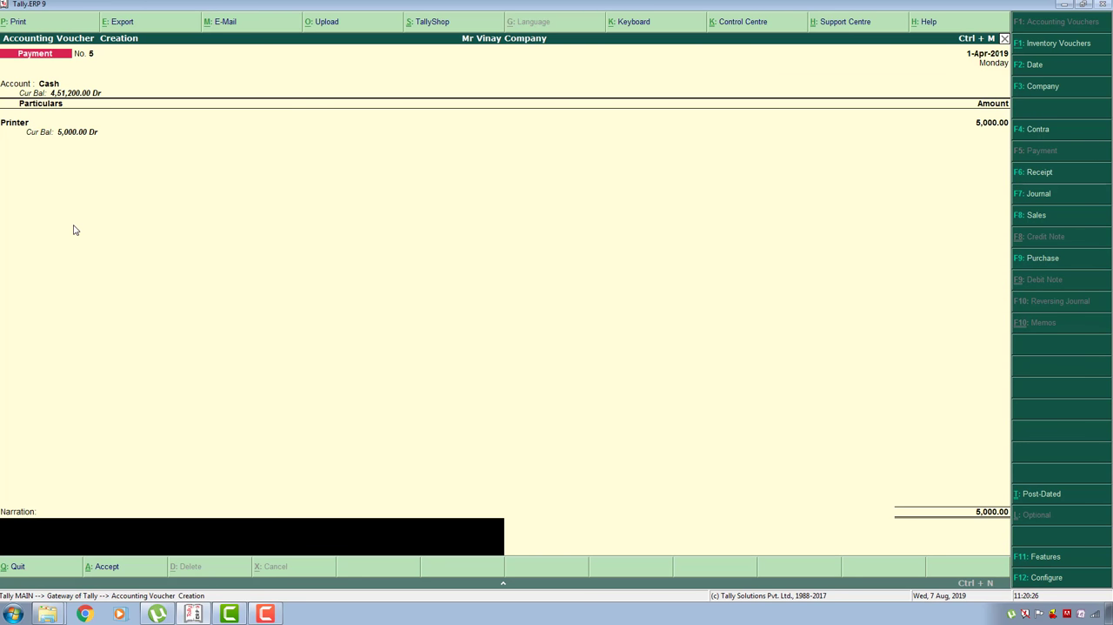
- Enter the narration "being printer purchased" and save the Payment voucher
{"action": "type", "text": "being printer purchased"}
{"action": "key", "text": "Return"}
{"action": "key", "text": "Return"}
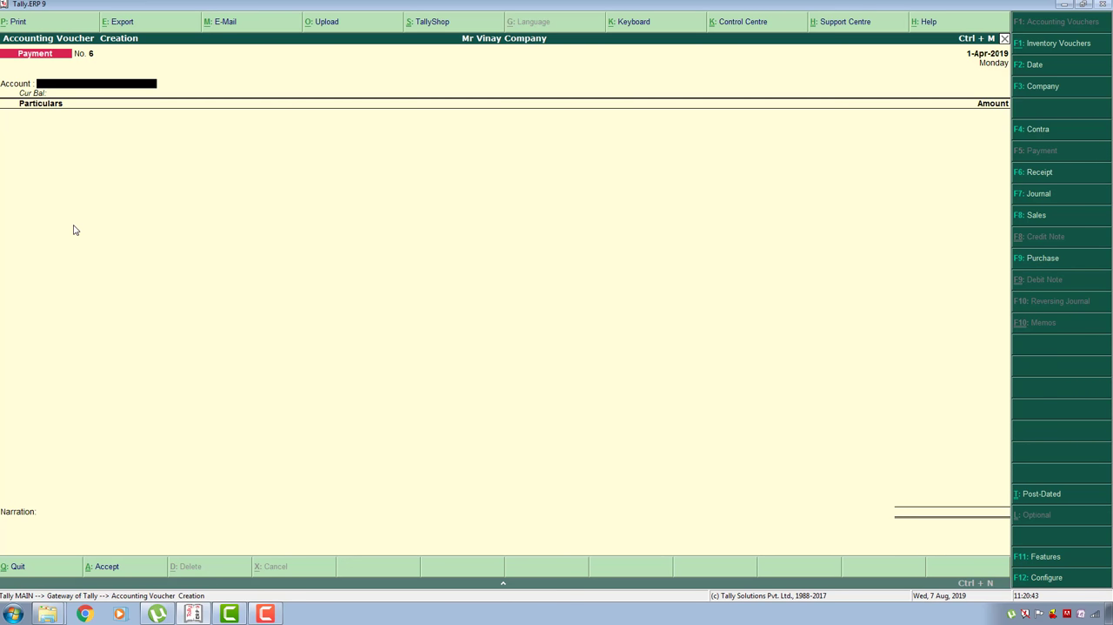
- Quit voucher creation and open the company's Balance Sheet report from the Gateway of Tally
{"action": "key", "text": "Escape"}
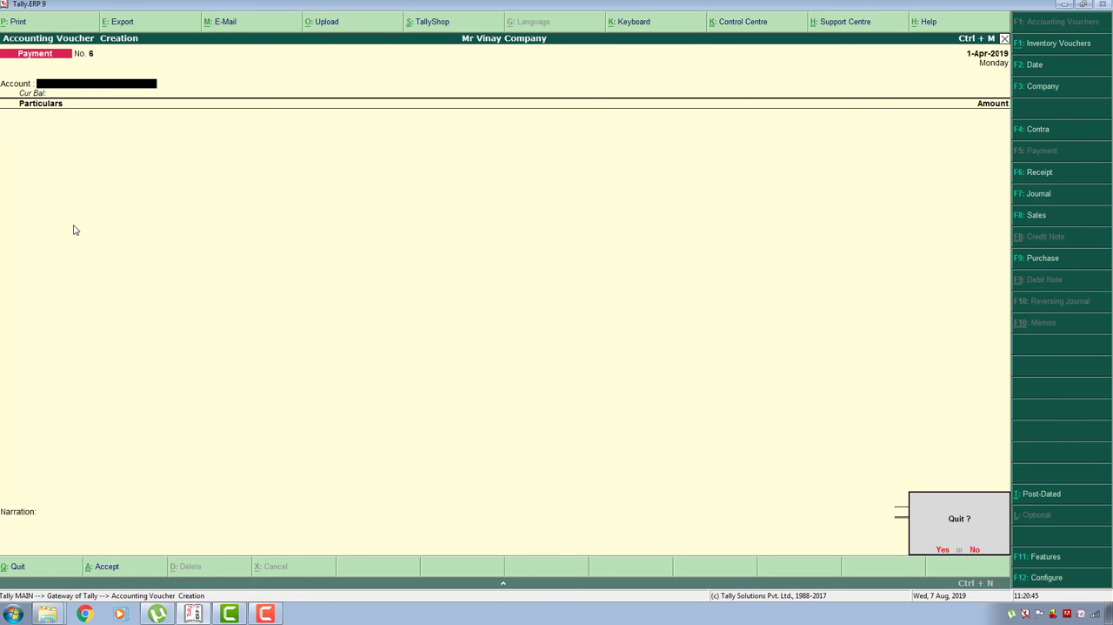
{"action": "key", "text": "Return"}
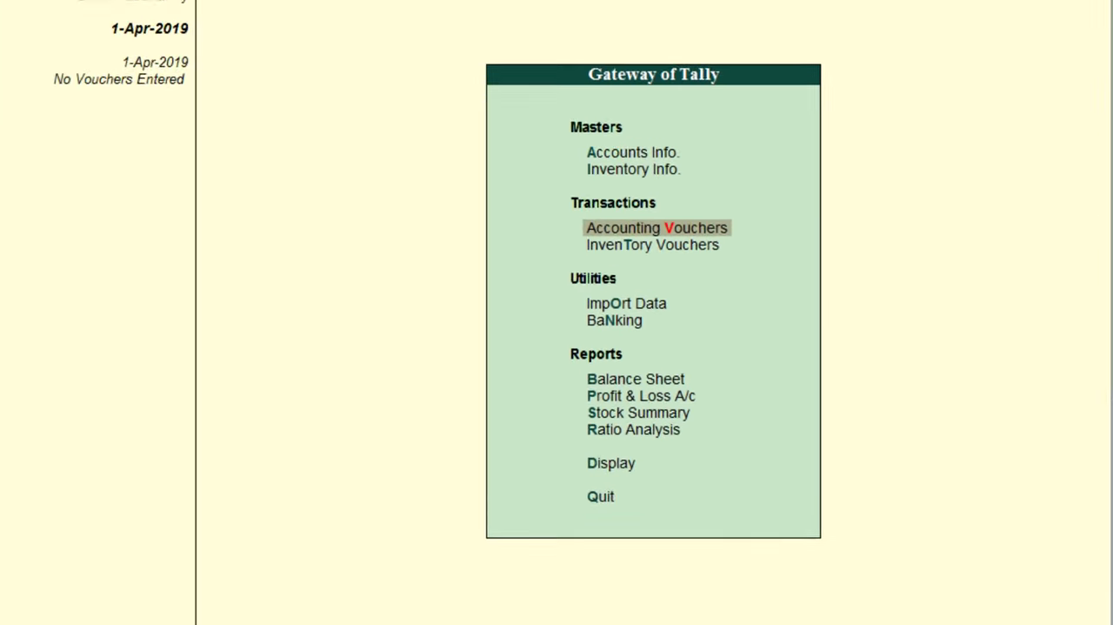
{"action": "key", "text": "Down"}
{"action": "key", "text": "Down"}
{"action": "key", "text": "Down"}
{"action": "key", "text": "Down"}
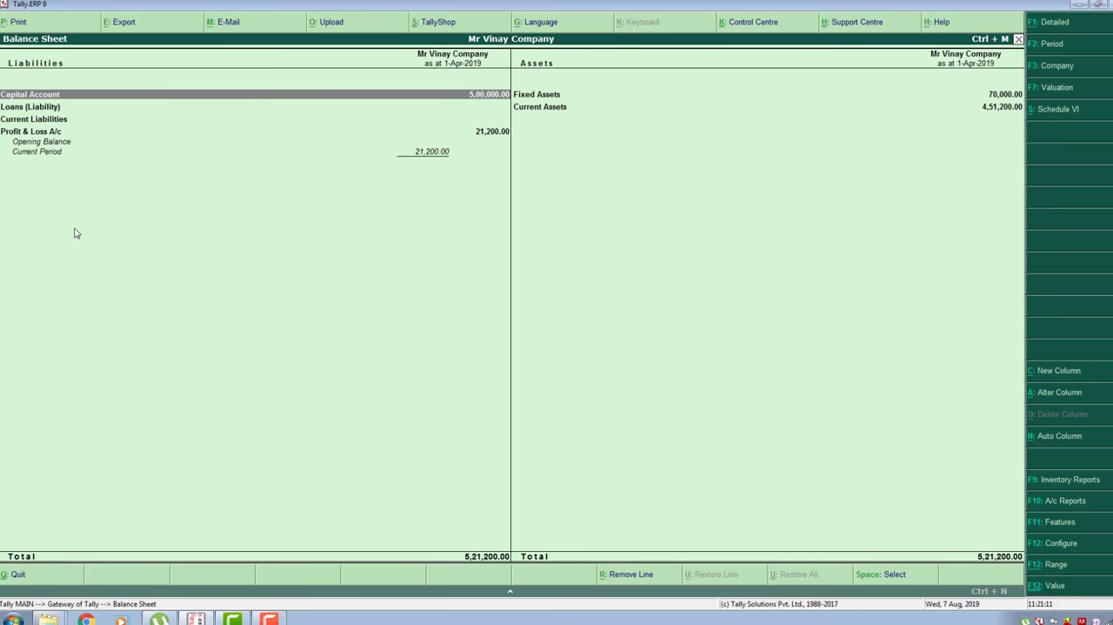
- Review the liabilities in the Balance Sheet, from Capital Account down to Profit & Loss A/c
{"action": "key", "text": "Down"}
{"action": "key", "text": "Down"}
{"action": "key", "text": "Down"}
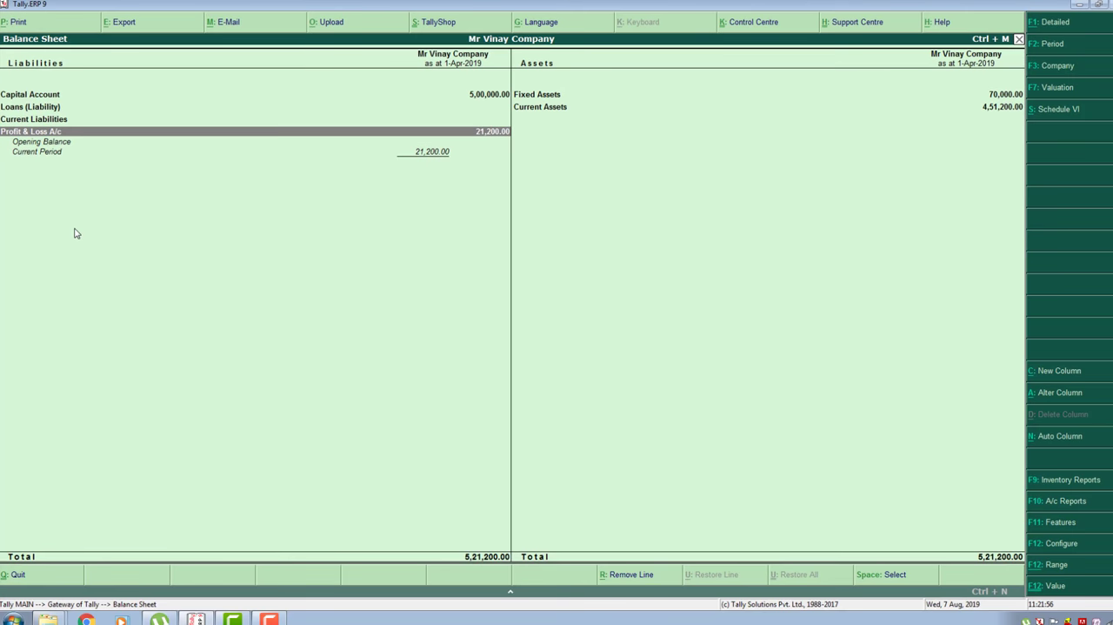
{"action": "key", "text": "Up"}
{"action": "key", "text": "Up"}
{"action": "key", "text": "Up"}
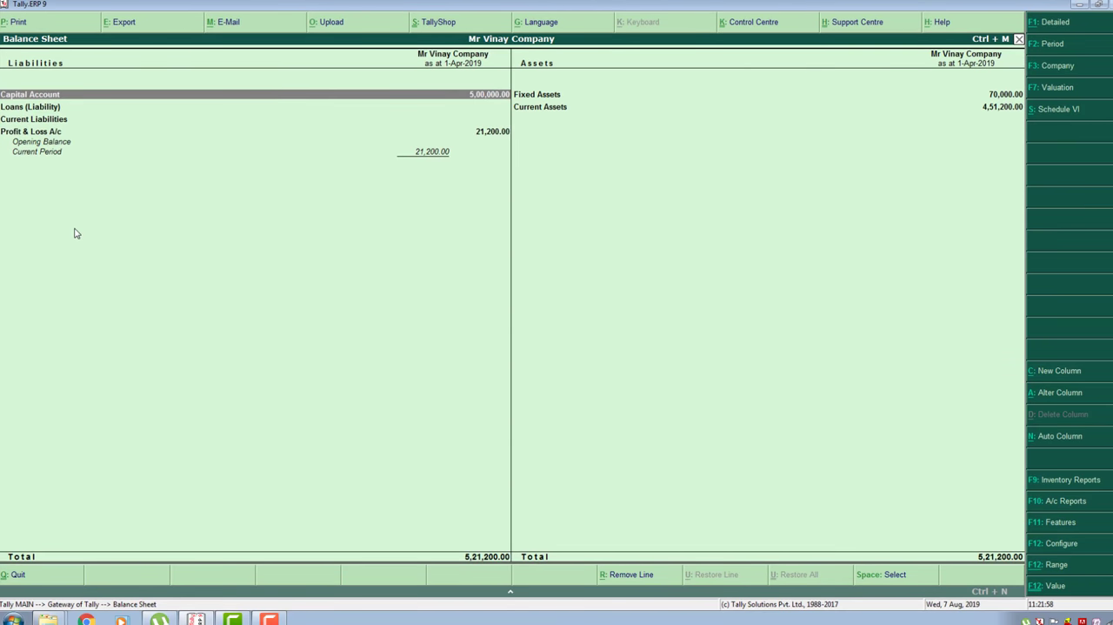
- Open the Fixed Assets group summary, examine its Computer, Furniture and Printer ledgers, and return to Current Assets in the Balance Sheet
{"action": "key", "text": "Right"}
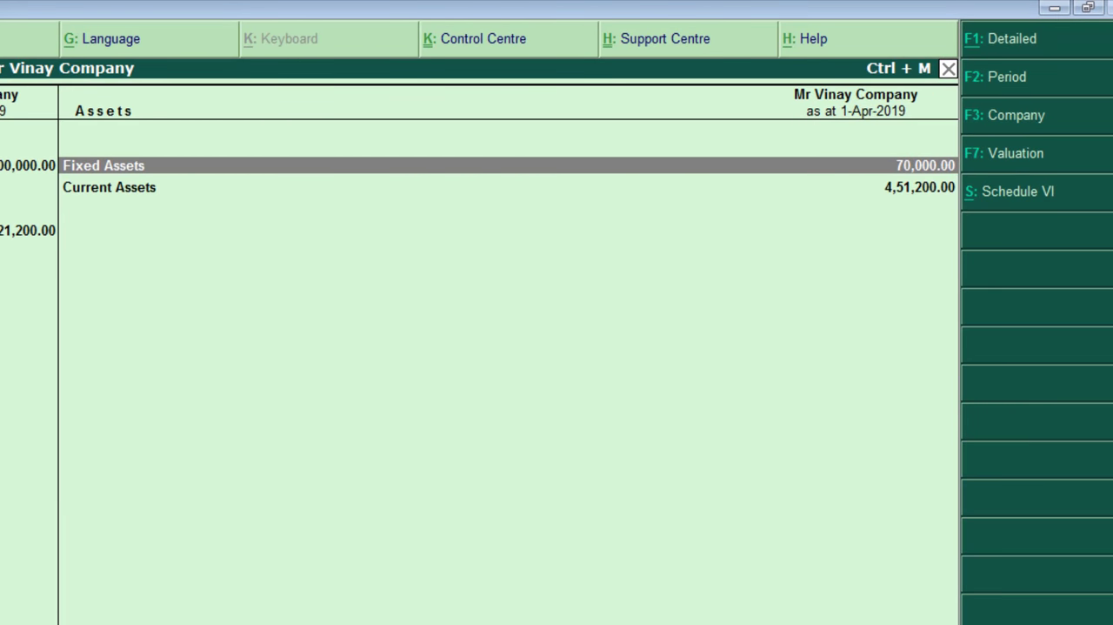
{"action": "key", "text": "Return"}
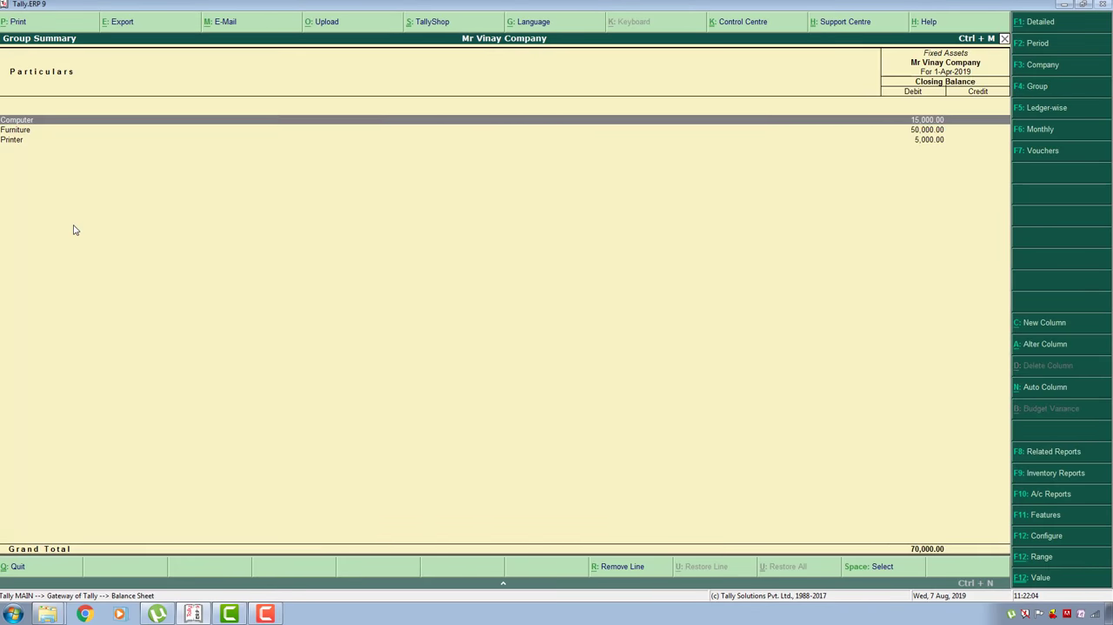
{"action": "key", "text": "Down"}
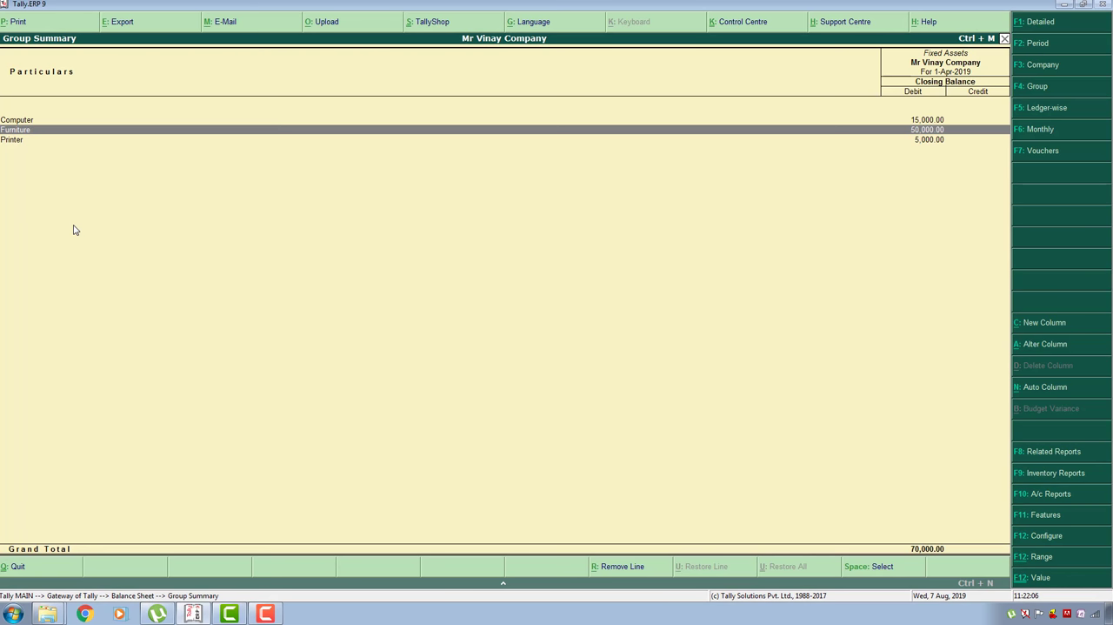
{"action": "key", "text": "Down"}
{"action": "key", "text": "Up"}
{"action": "key", "text": "Up"}
{"action": "key", "text": "Down"}
{"action": "key", "text": "Down"}
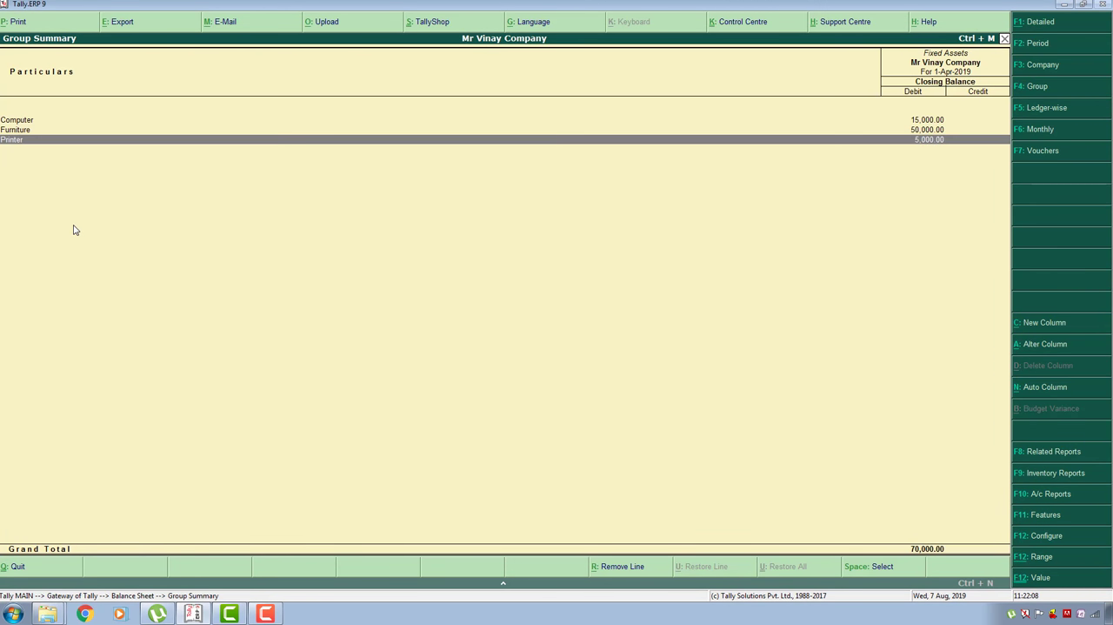
{"action": "key", "text": "Escape"}
{"action": "key", "text": "Down"}
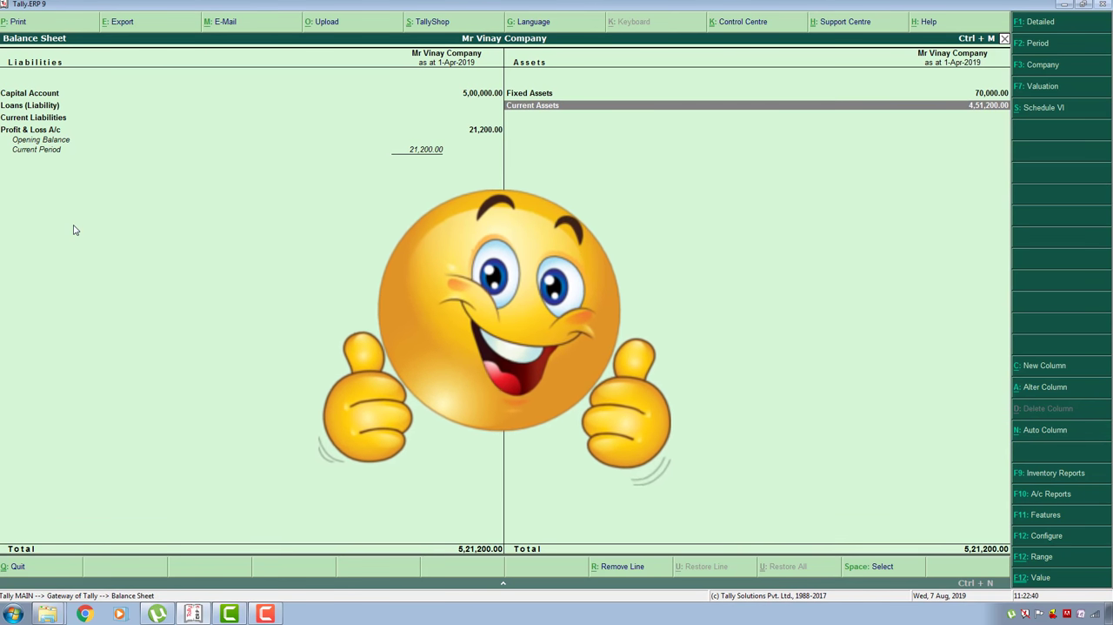